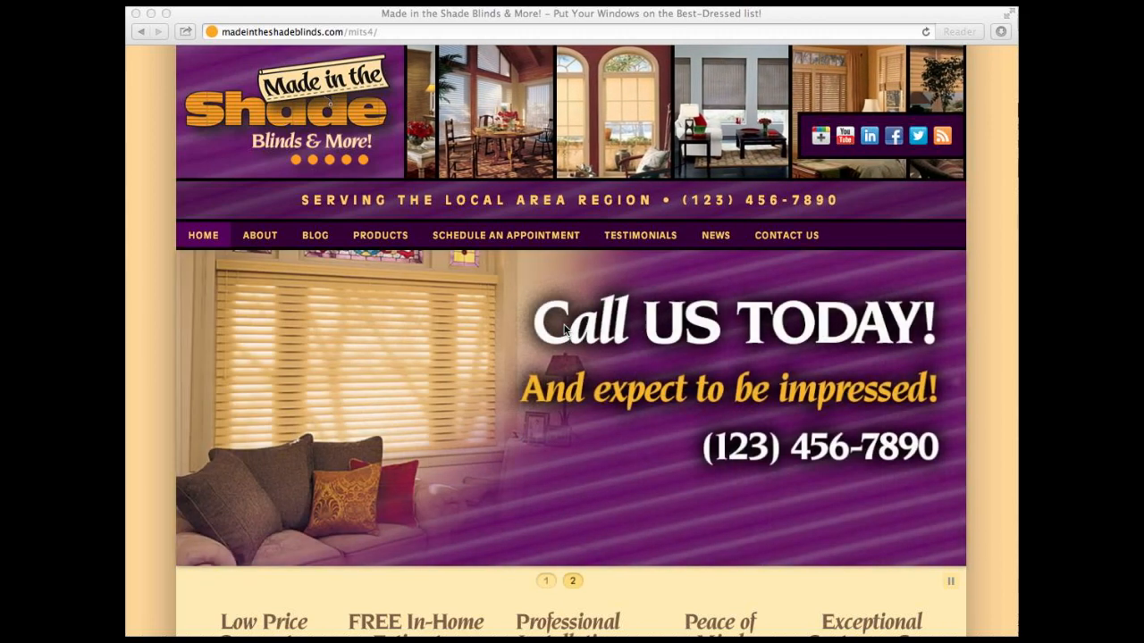
- Go to madeintheshadeblinds.com/mits4/wp-admin and log in with the prefilled account credentials
{"action": "left_click", "coordinate": [414, 32]}
{"action": "left_click", "coordinate": [414, 33]}
{"action": "left_click", "coordinate": [415, 31]}
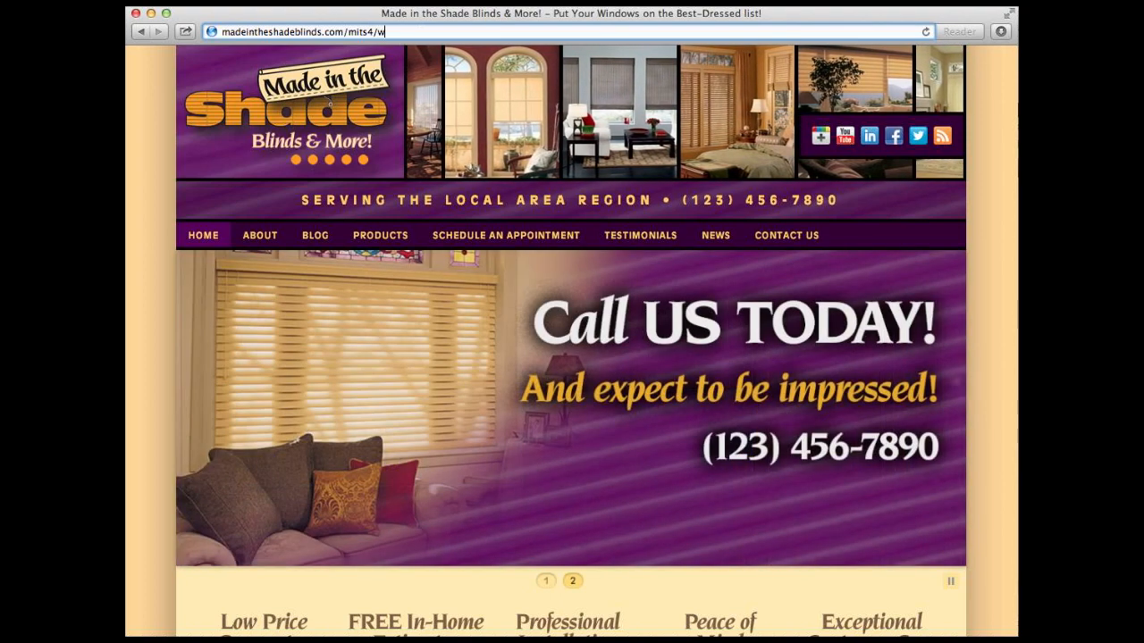
{"action": "type", "text": "wp-admin"}
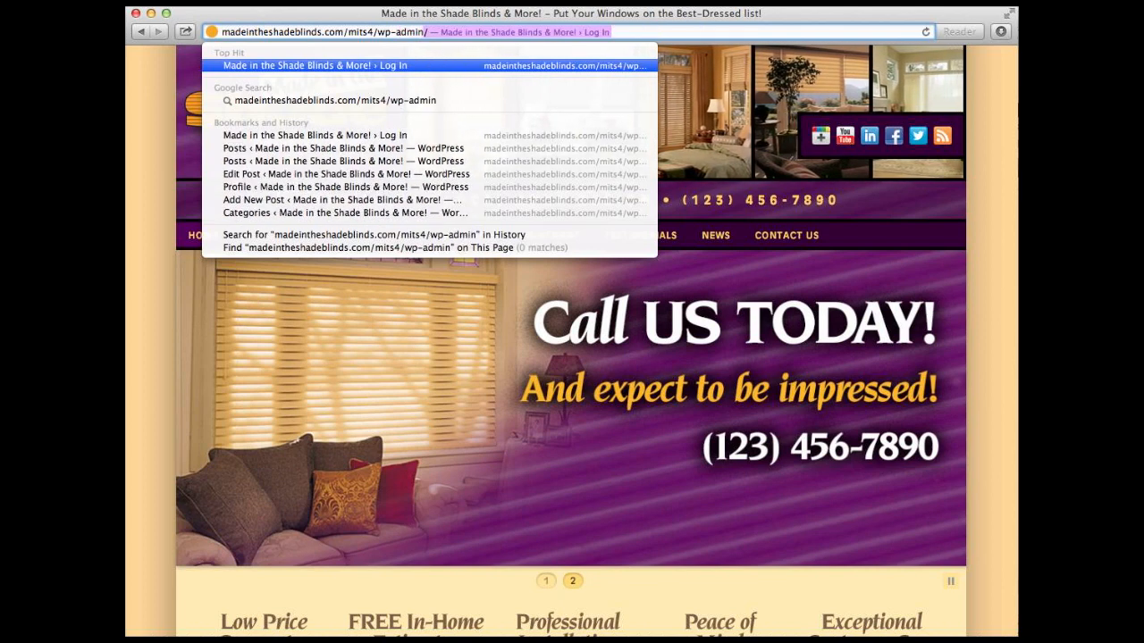
{"action": "key", "text": "Return"}
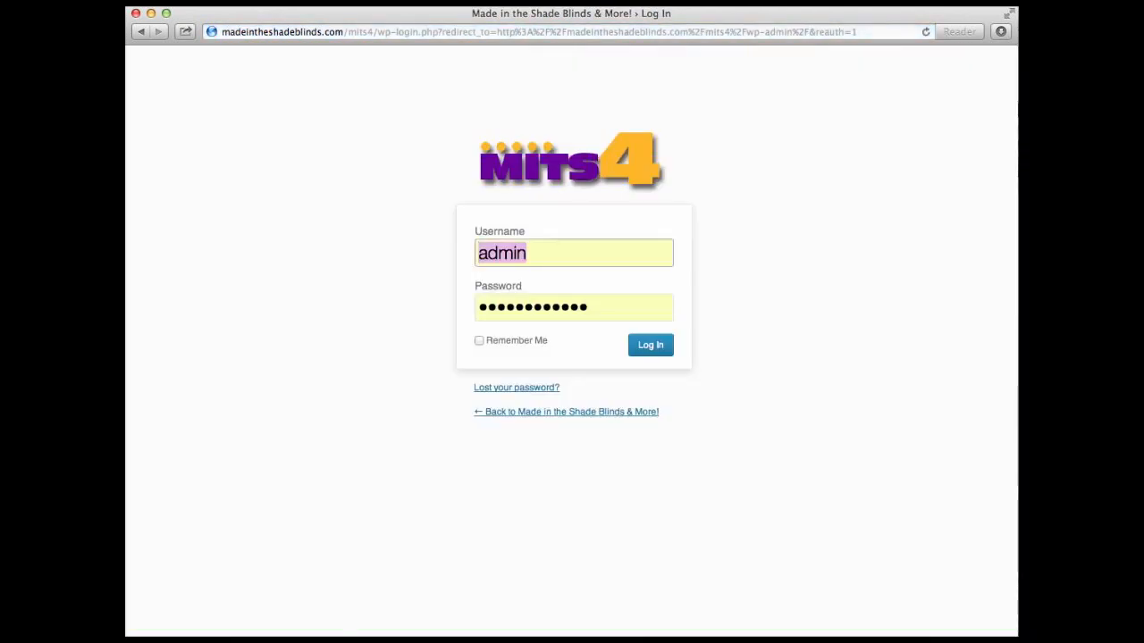
{"action": "left_click", "coordinate": [639, 348]}
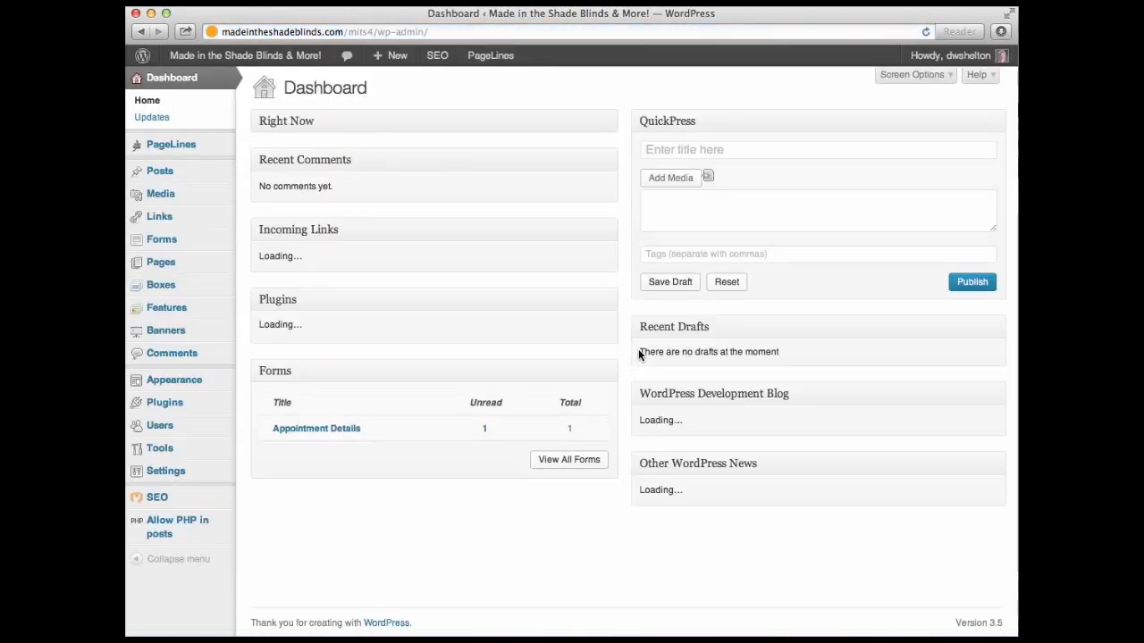
- Add a new post category named Tutorials
{"action": "left_click", "coordinate": [152, 174]}
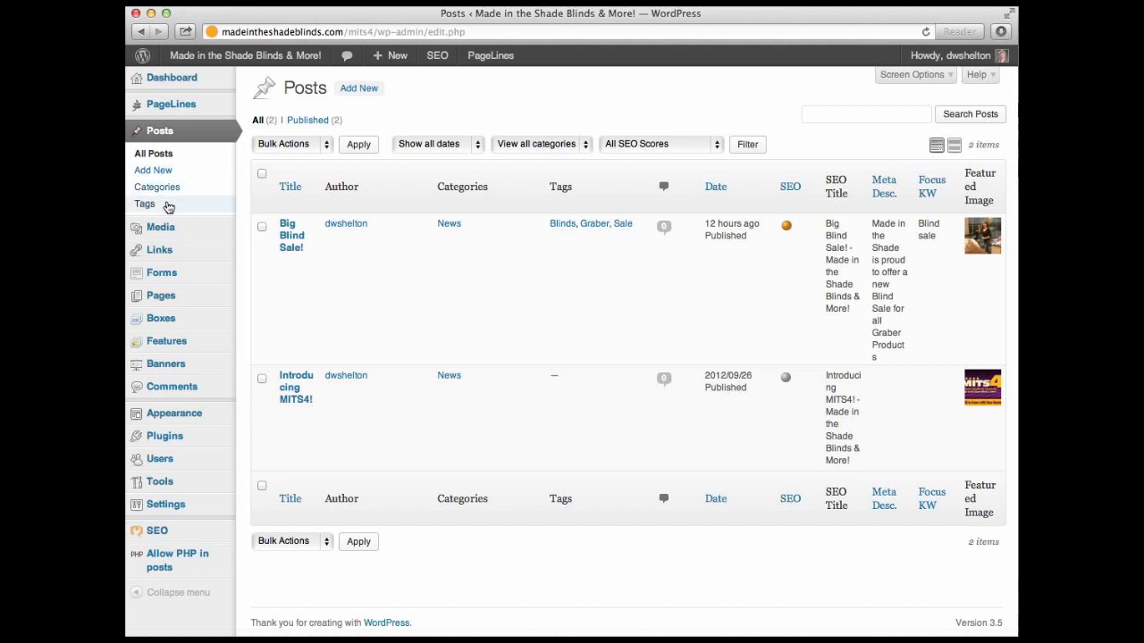
{"action": "left_click", "coordinate": [194, 187]}
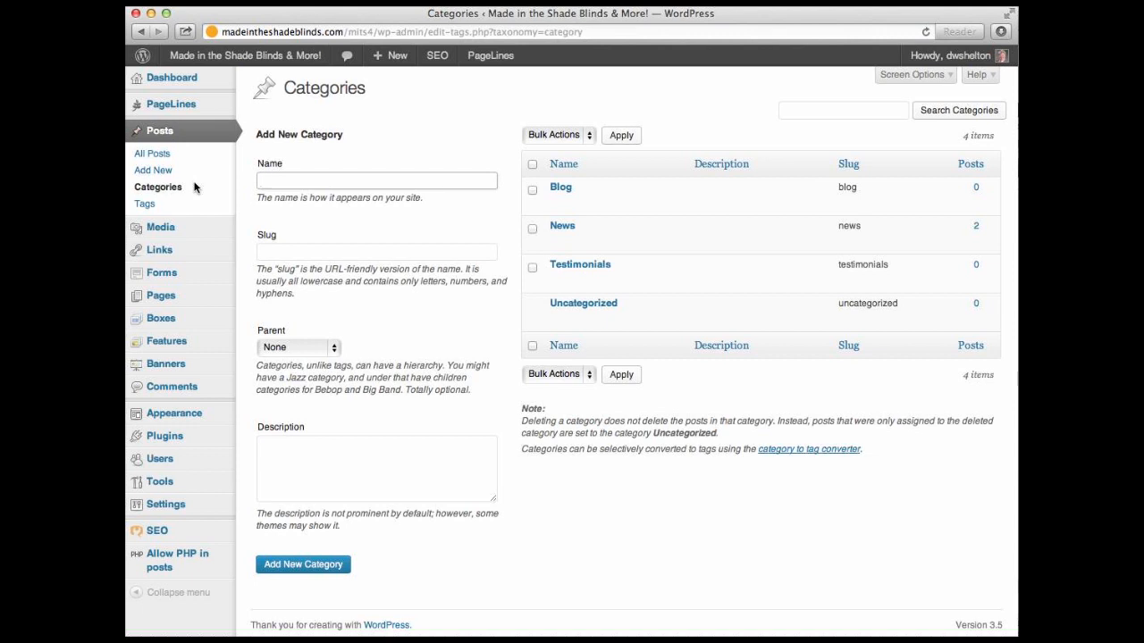
{"action": "type", "text": "V"}
{"action": "key", "text": "BackSpace"}
{"action": "type", "text": "Tutorials"}
{"action": "left_click", "coordinate": [310, 566]}
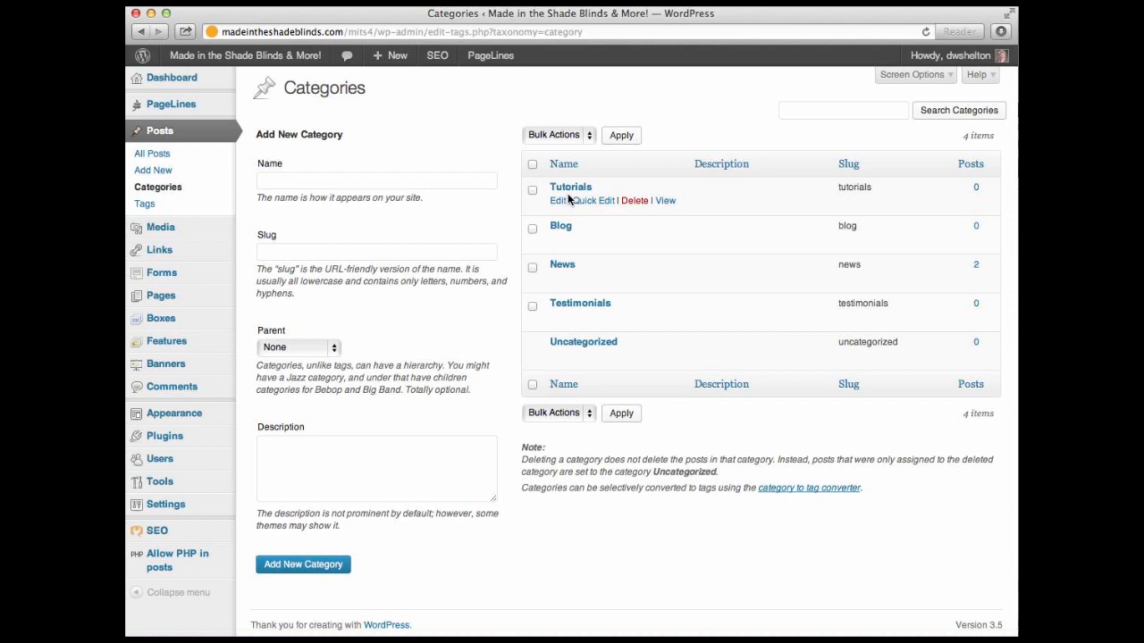
- View the live site's home page, and open the topnav menu in the site's menu editor
{"action": "left_click", "coordinate": [260, 59]}
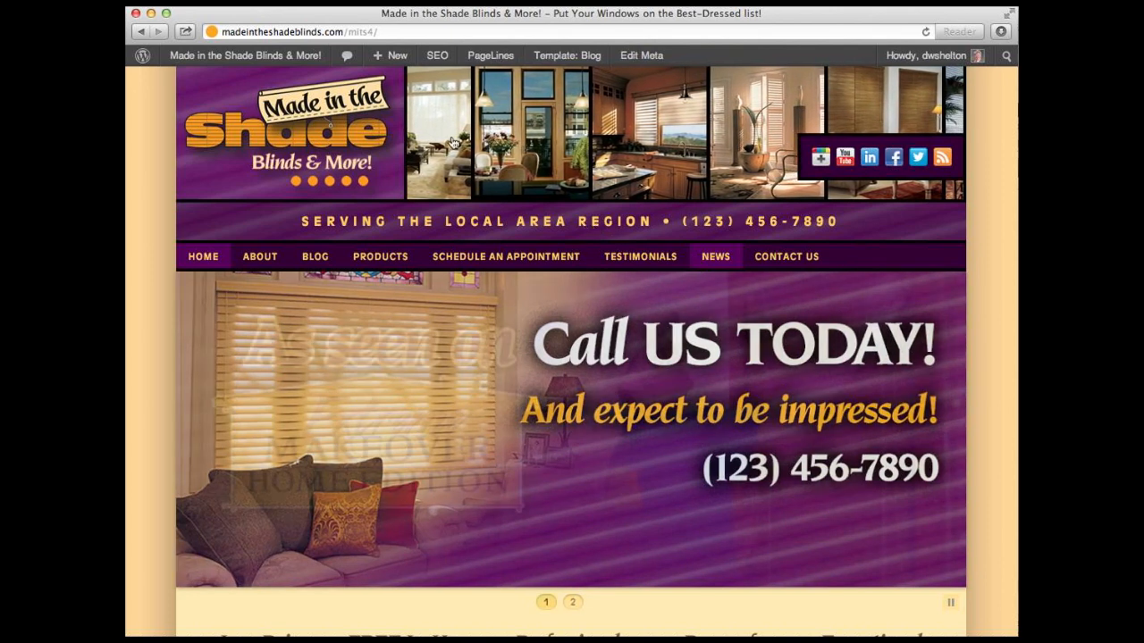
{"action": "mouse_move", "coordinate": [268, 56]}
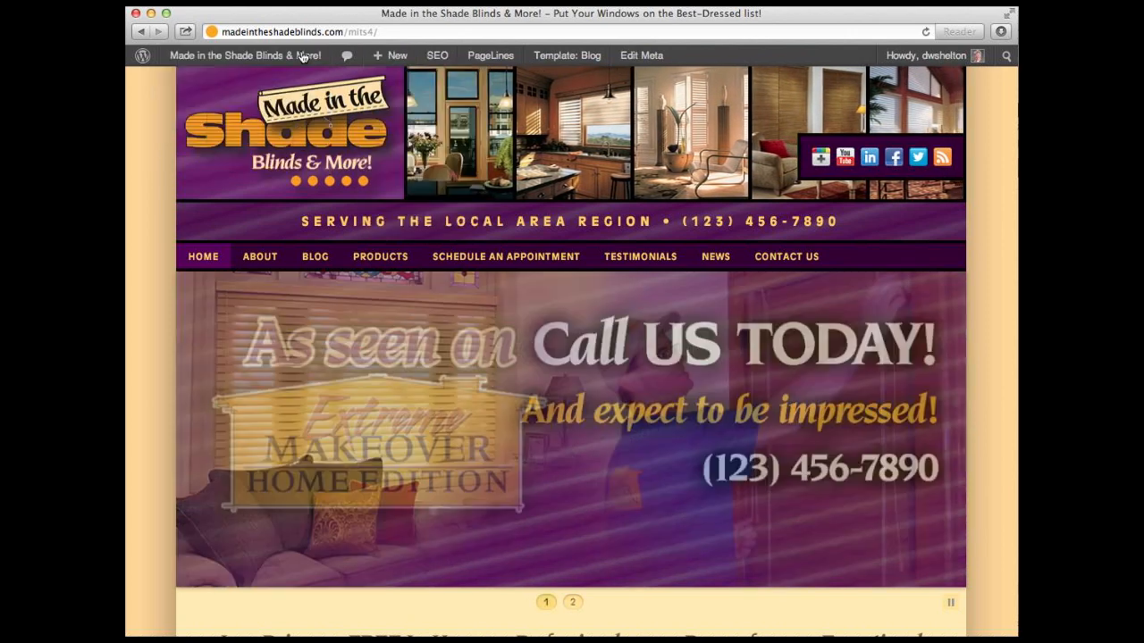
{"action": "mouse_move", "coordinate": [304, 57]}
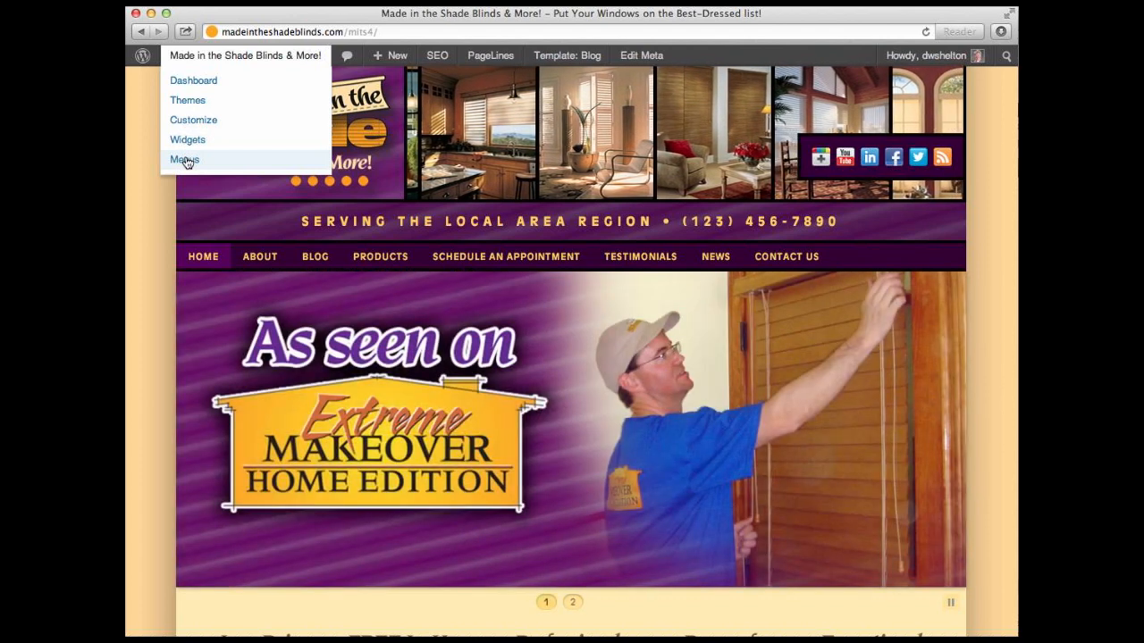
{"action": "left_click", "coordinate": [185, 159]}
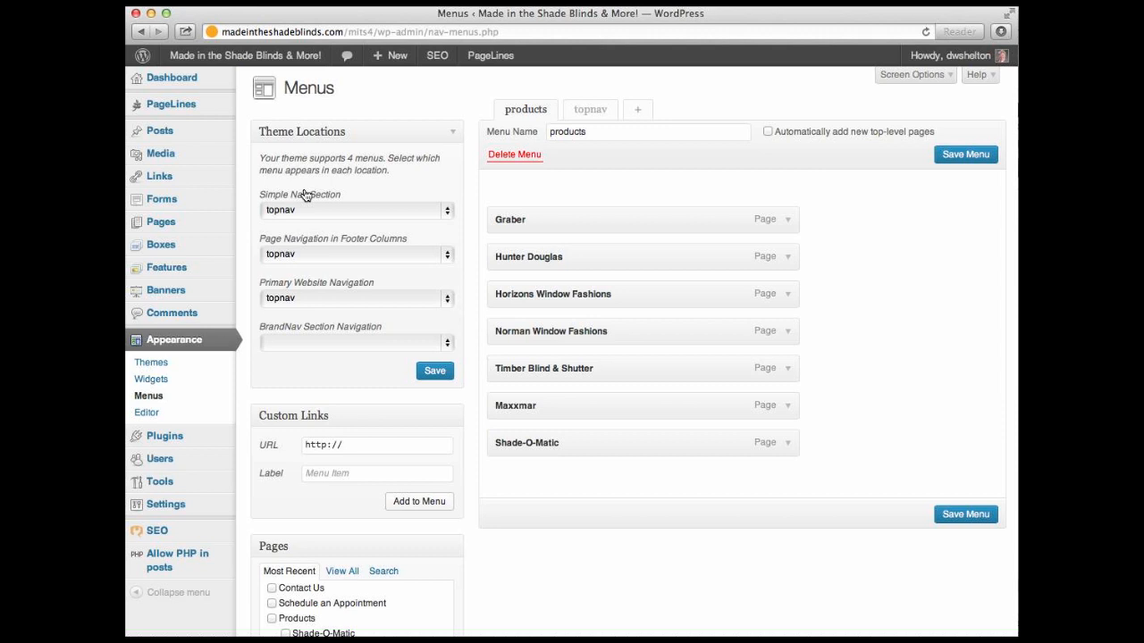
{"action": "scroll", "coordinate": [411, 447], "scroll_direction": "down", "scroll_amount": 1}
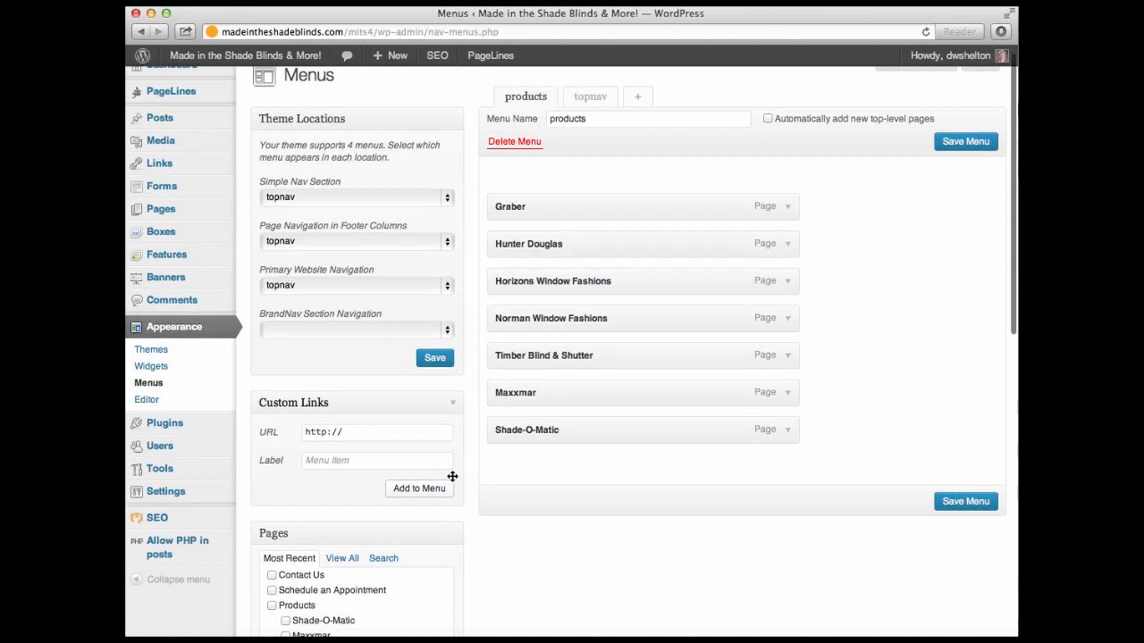
{"action": "scroll", "coordinate": [346, 433], "scroll_direction": "down", "scroll_amount": 5}
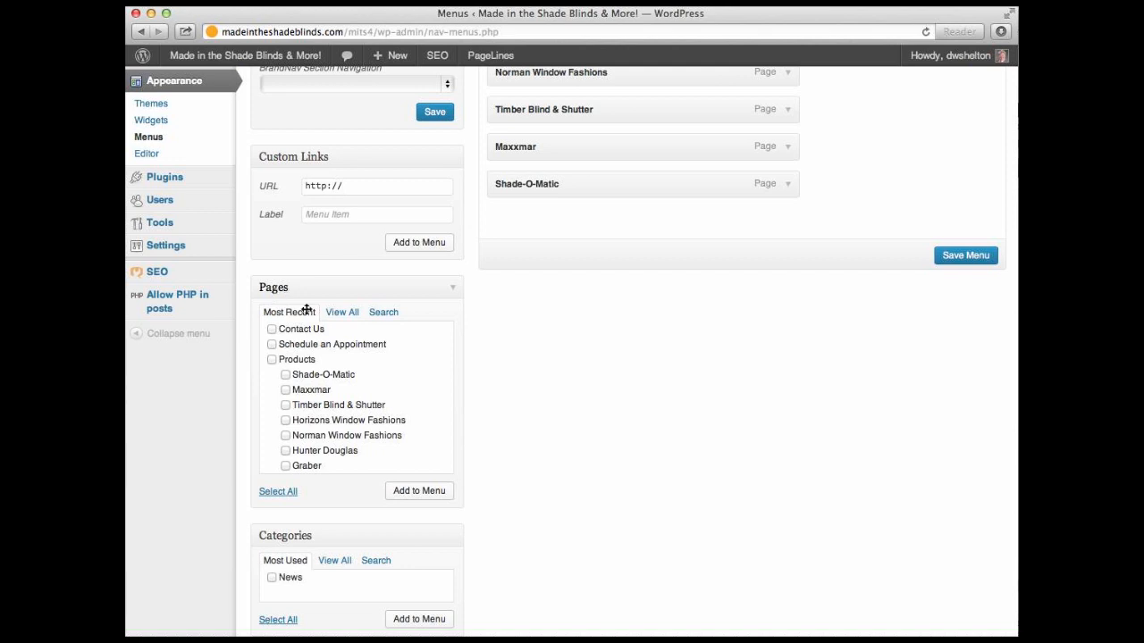
{"action": "scroll", "coordinate": [425, 389], "scroll_direction": "down", "scroll_amount": 3}
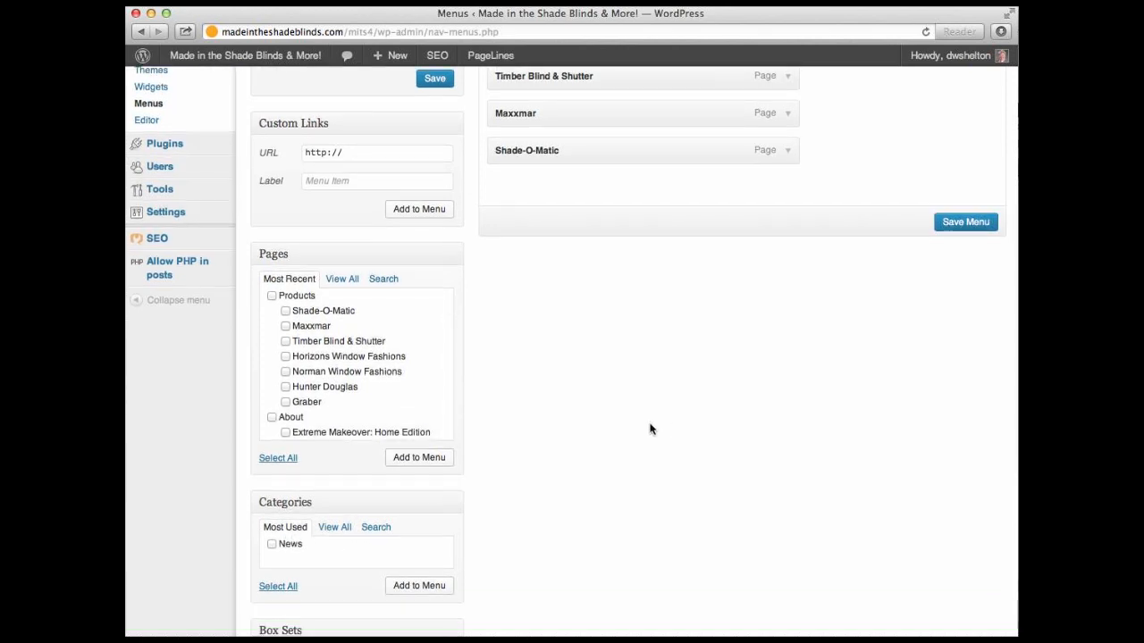
{"action": "scroll", "coordinate": [603, 340], "scroll_direction": "up", "scroll_amount": 5}
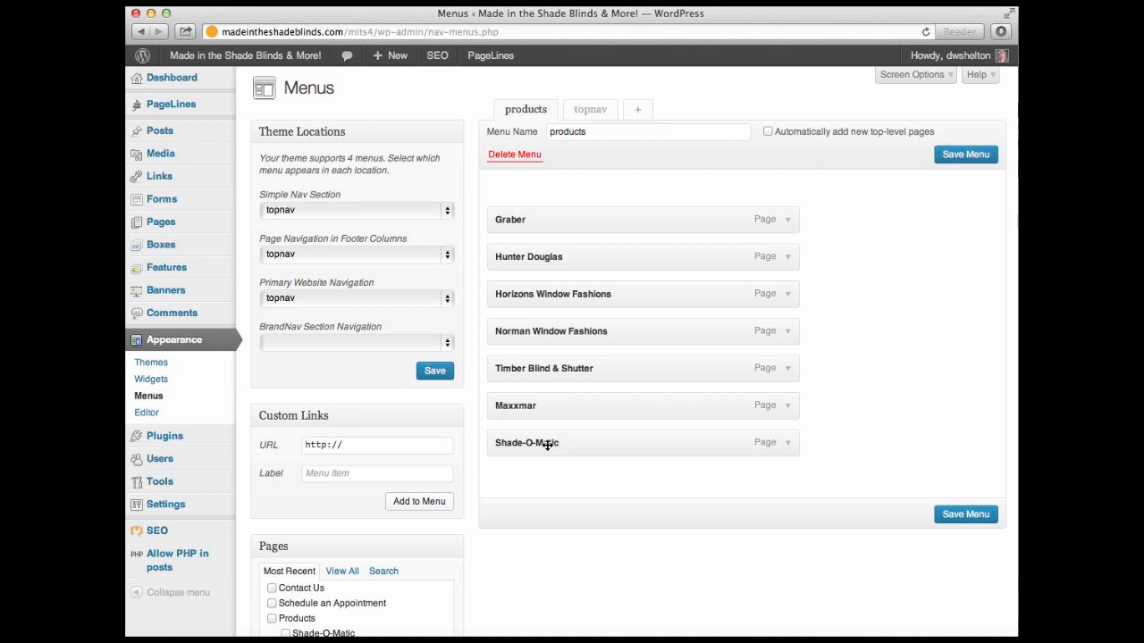
{"action": "left_click", "coordinate": [589, 109]}
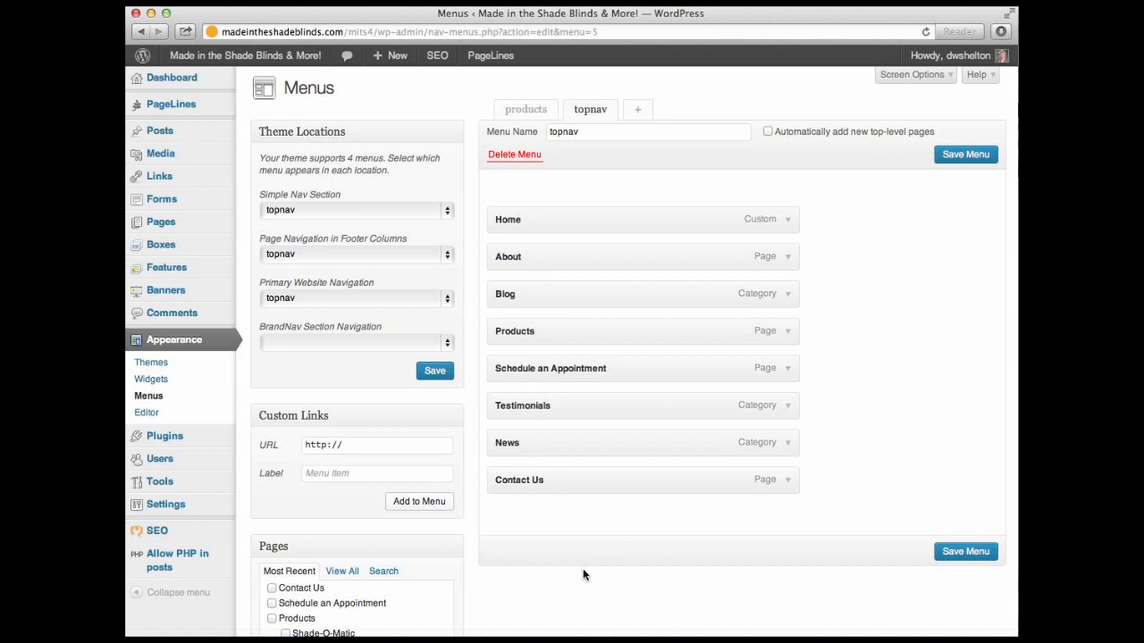
- Add the Tutorials category from the full category list to the topnav menu
{"action": "scroll", "coordinate": [585, 570], "scroll_direction": "down", "scroll_amount": 10}
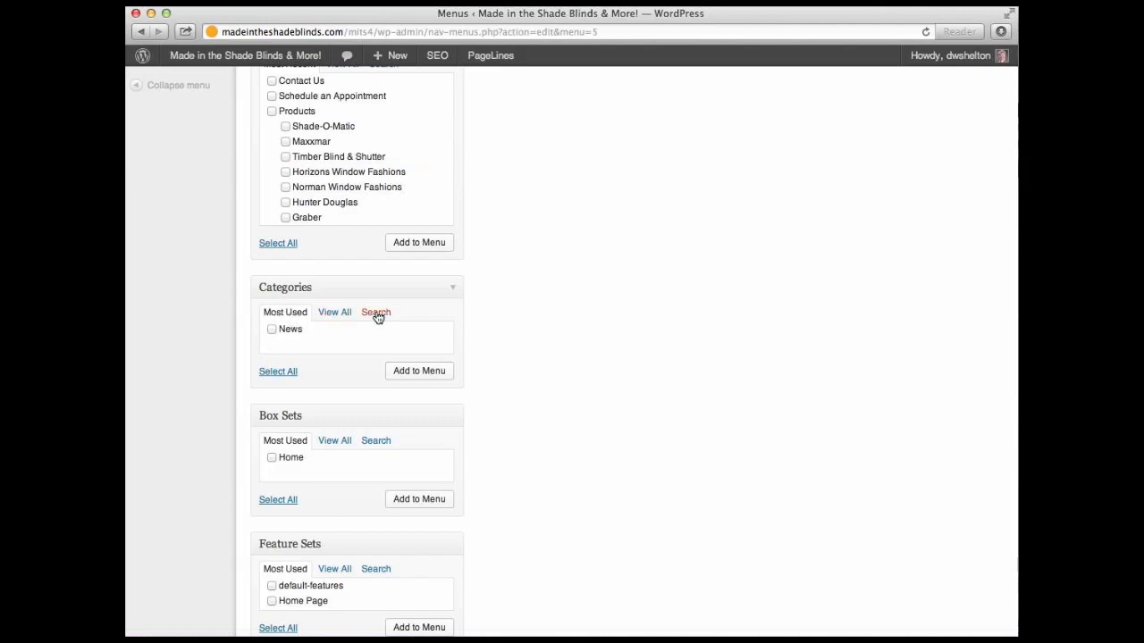
{"action": "left_click", "coordinate": [329, 319]}
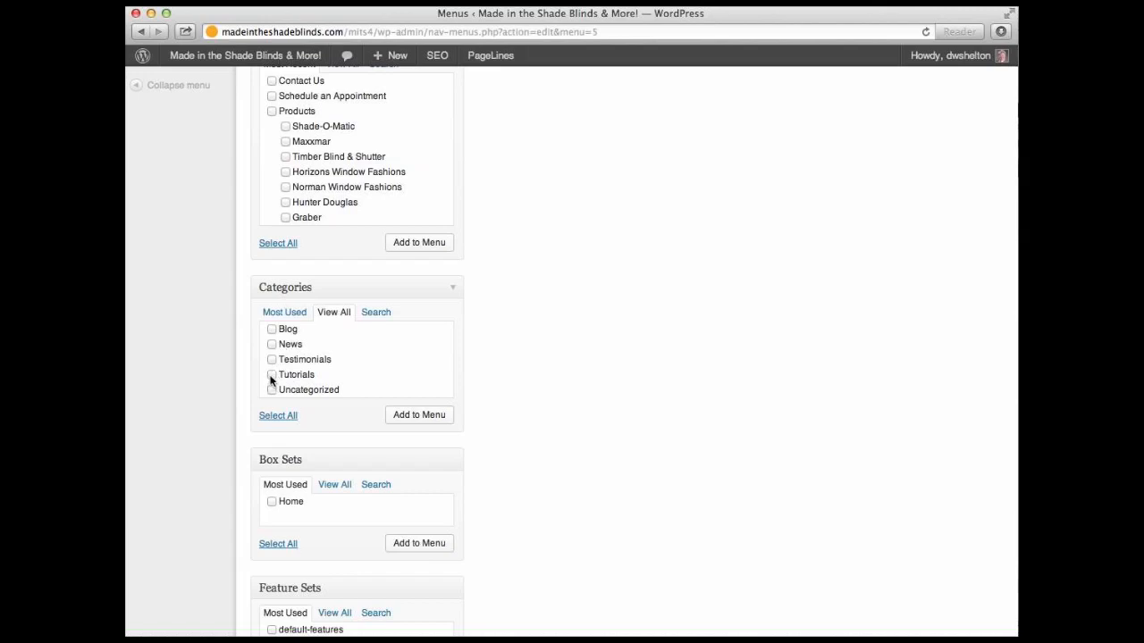
{"action": "left_click", "coordinate": [272, 376]}
{"action": "left_click", "coordinate": [414, 419]}
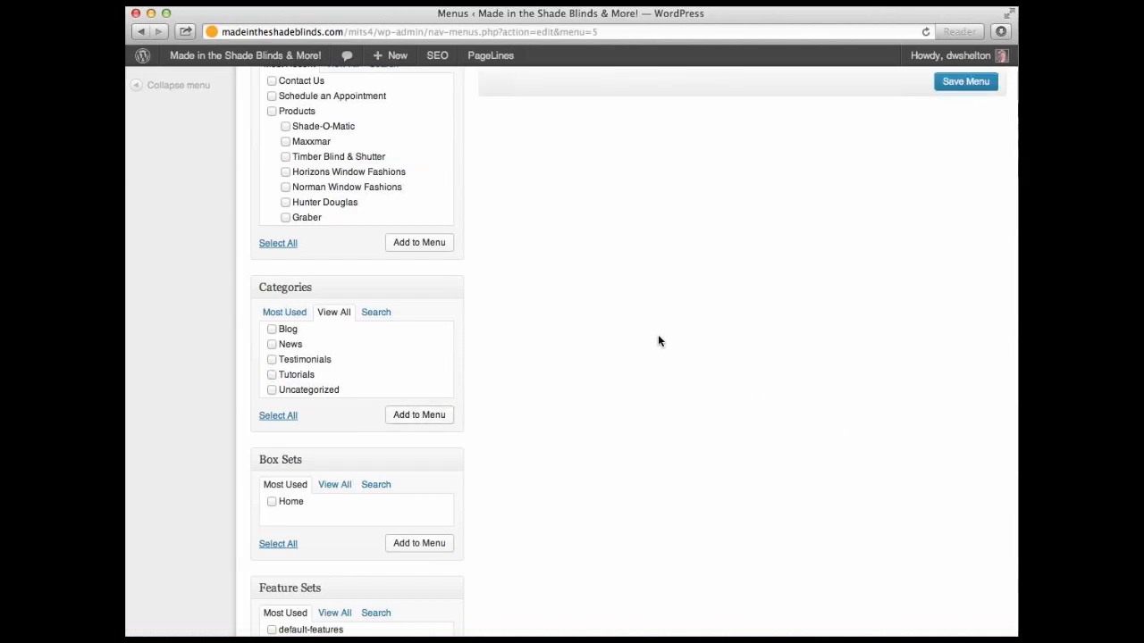
- Move the Tutorials item between Testimonials and News as a top-level entry, and save the topnav menu
{"action": "scroll", "coordinate": [658, 341], "scroll_direction": "up", "scroll_amount": 5}
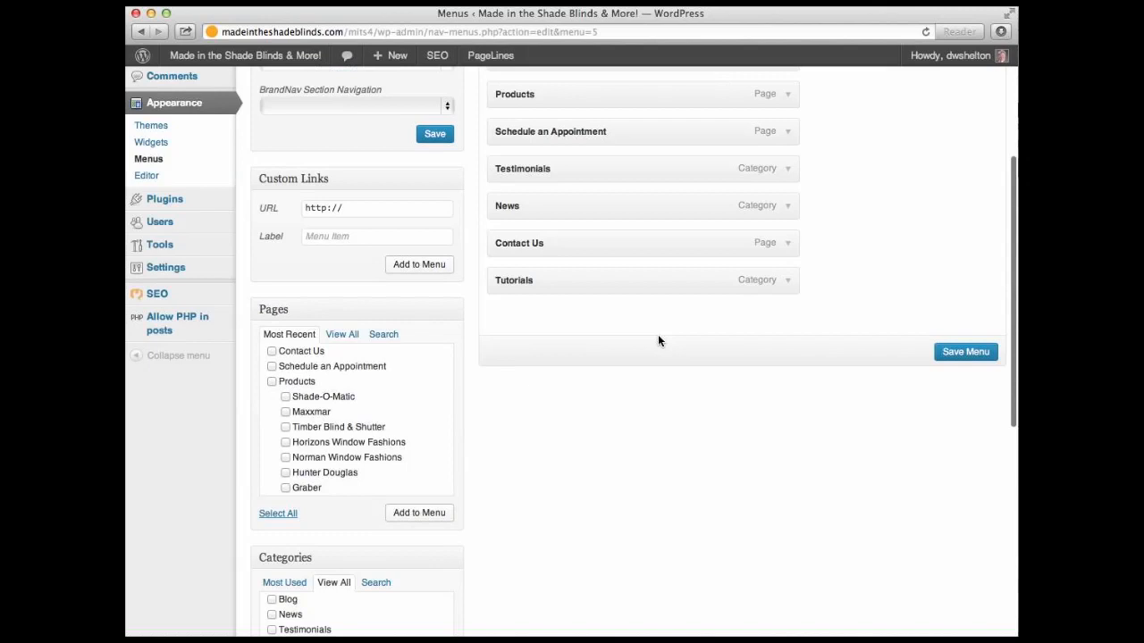
{"action": "scroll", "coordinate": [658, 338], "scroll_direction": "up", "scroll_amount": 1}
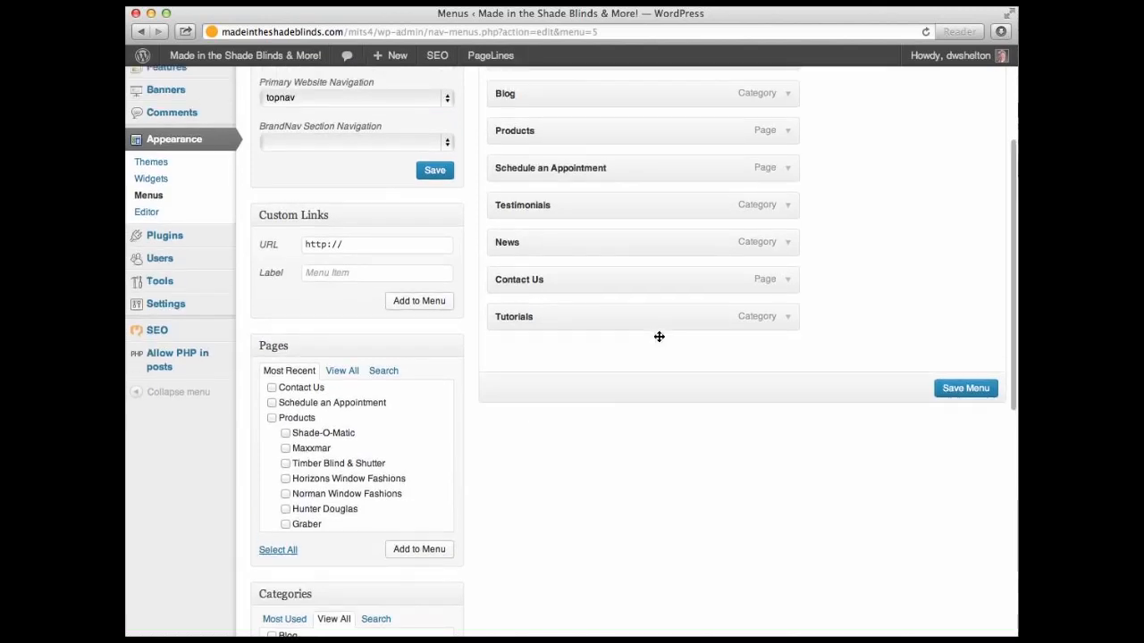
{"action": "scroll", "coordinate": [658, 337], "scroll_direction": "up", "scroll_amount": 3}
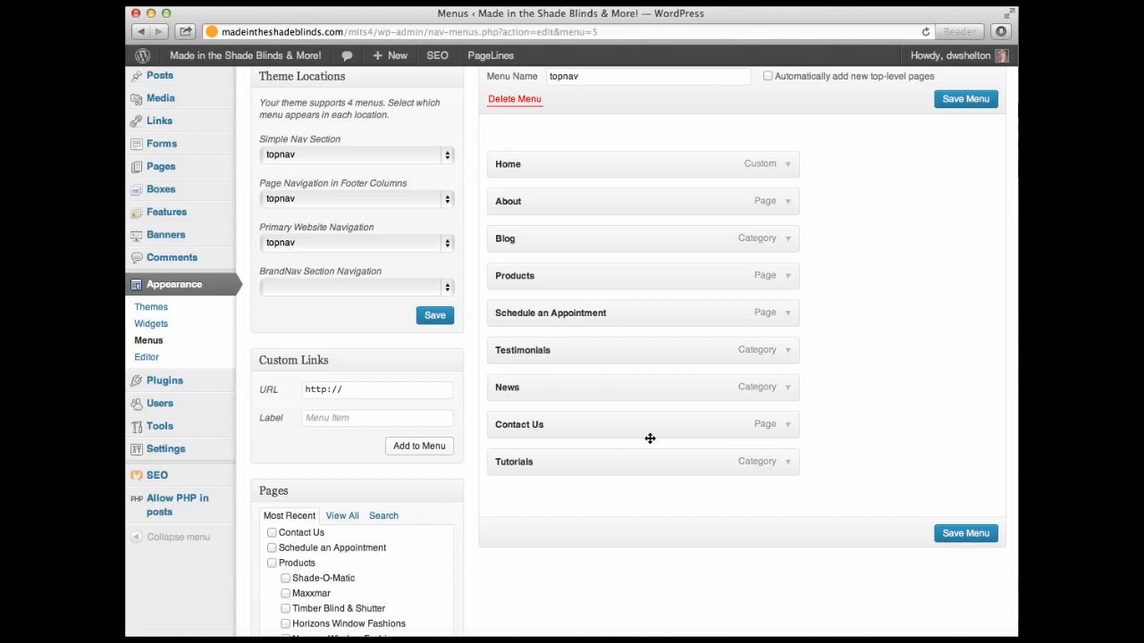
{"action": "left_click", "coordinate": [571, 466]}
{"action": "left_click_drag", "start_coordinate": [571, 467], "coordinate": [560, 389]}
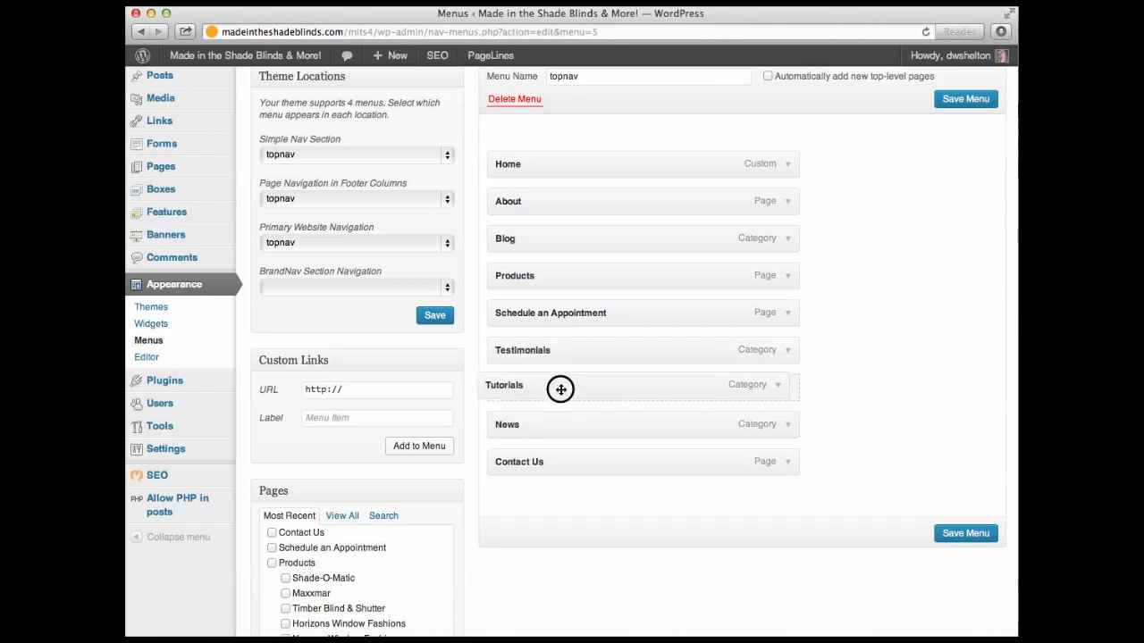
{"action": "left_click_drag", "start_coordinate": [560, 389], "coordinate": [599, 394]}
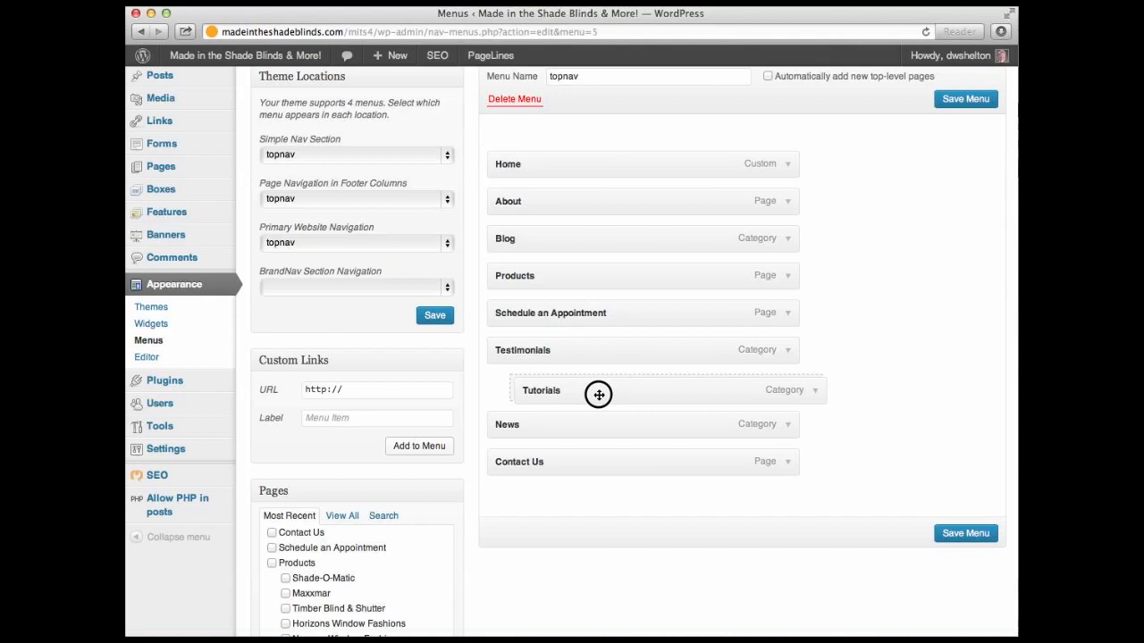
{"action": "left_click_drag", "start_coordinate": [598, 394], "coordinate": [574, 394]}
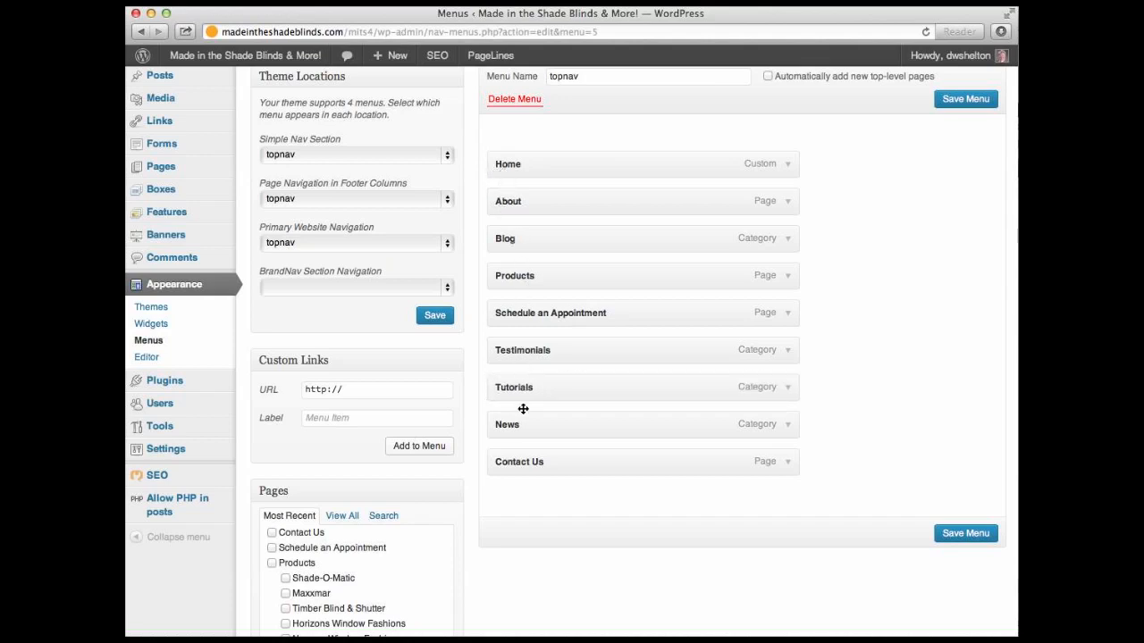
{"action": "scroll", "coordinate": [580, 433], "scroll_direction": "down", "scroll_amount": 1}
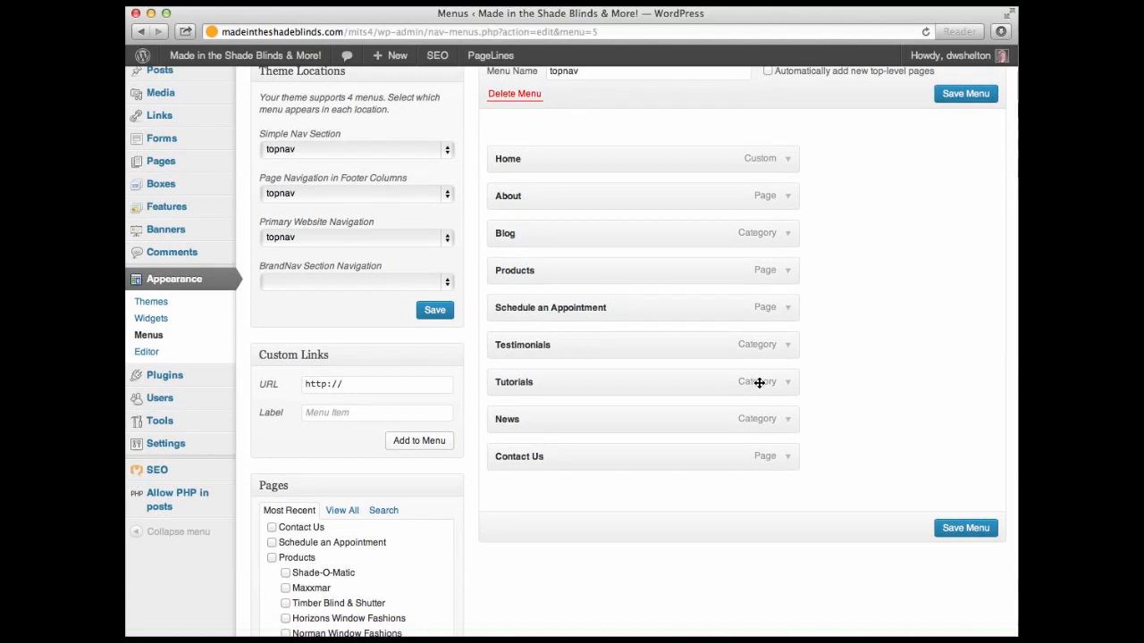
{"action": "left_click", "coordinate": [950, 95]}
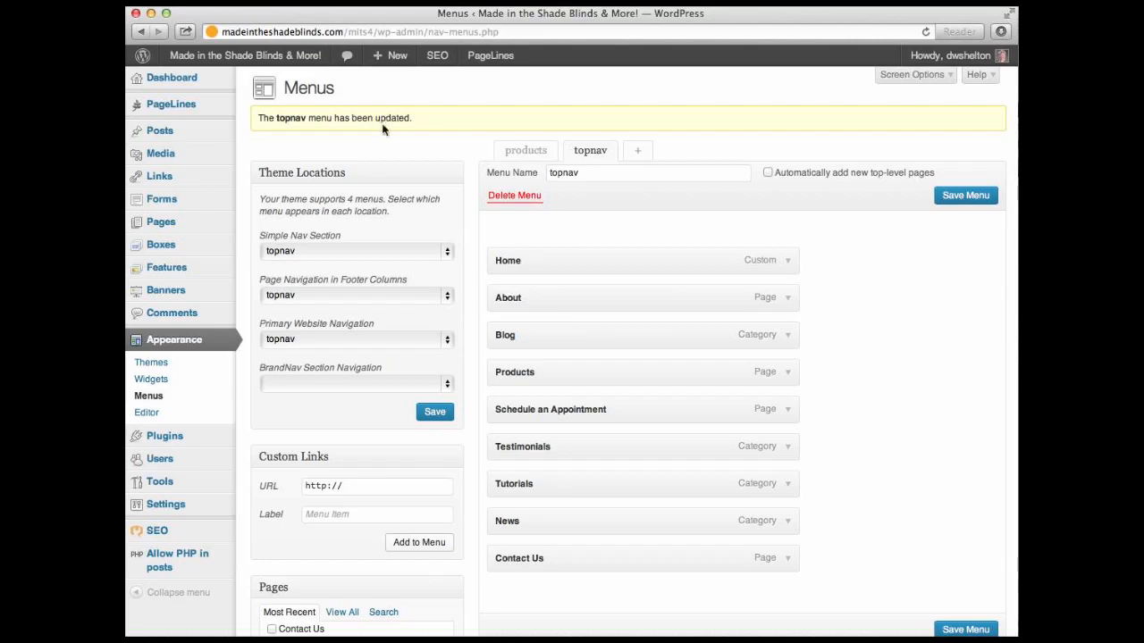
- View the Tutorials category page on the live site, and start a new post
{"action": "left_click", "coordinate": [237, 53]}
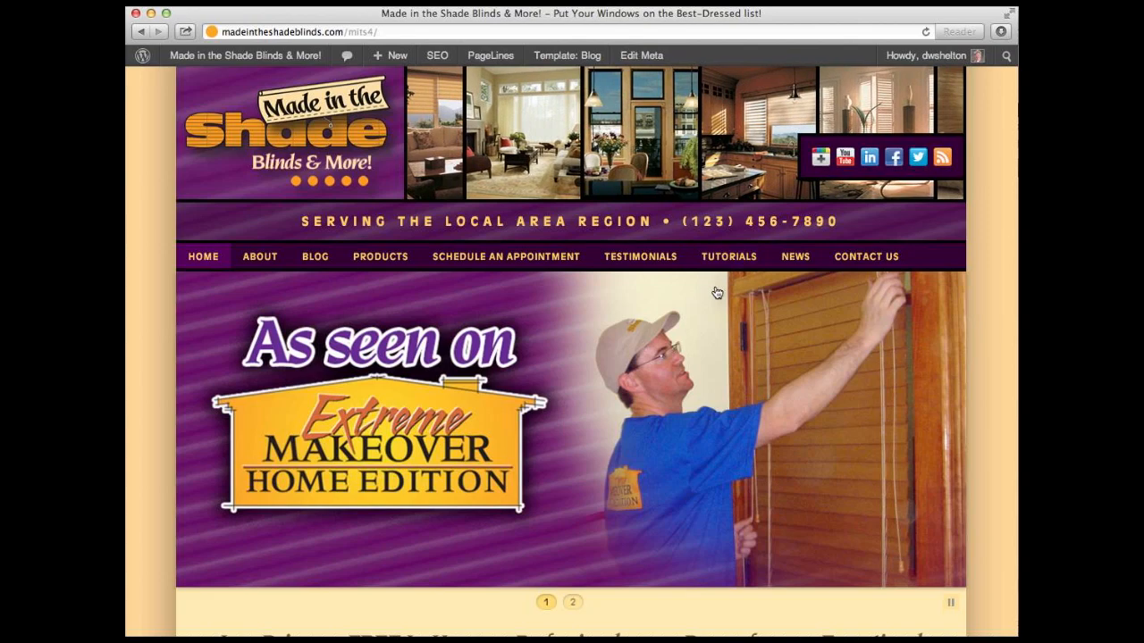
{"action": "left_click", "coordinate": [728, 258]}
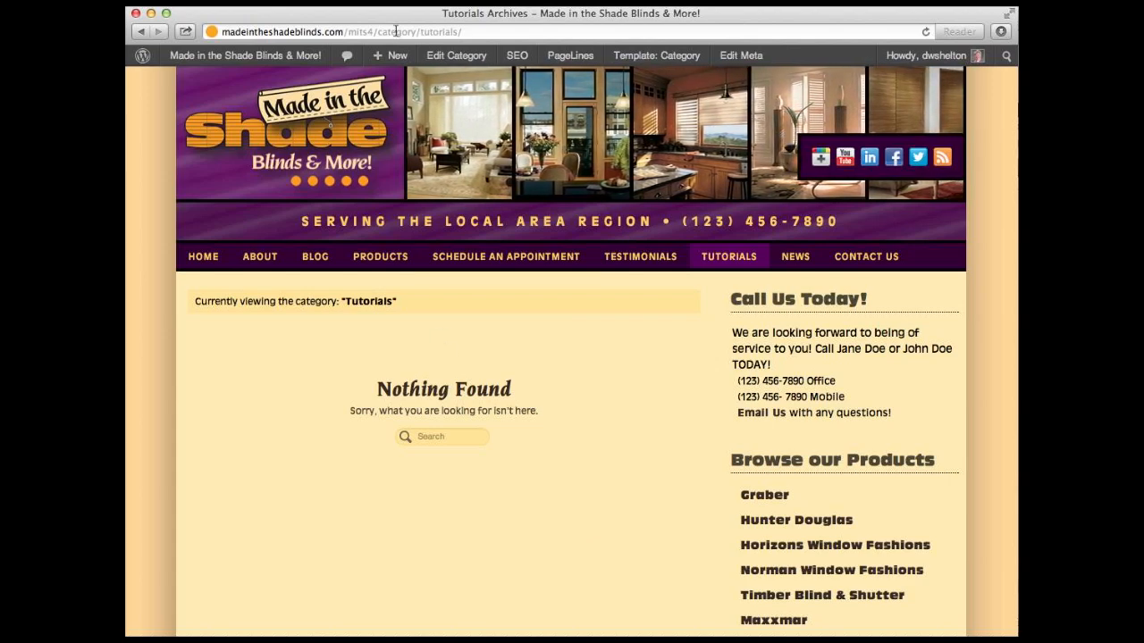
{"action": "mouse_move", "coordinate": [393, 56]}
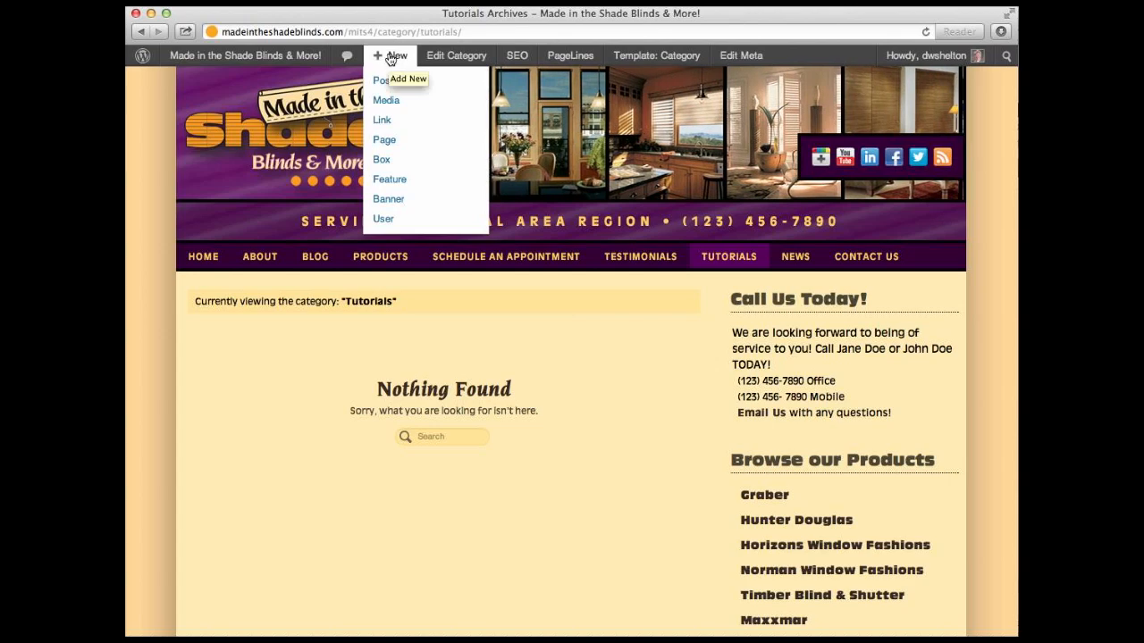
{"action": "left_click", "coordinate": [382, 82]}
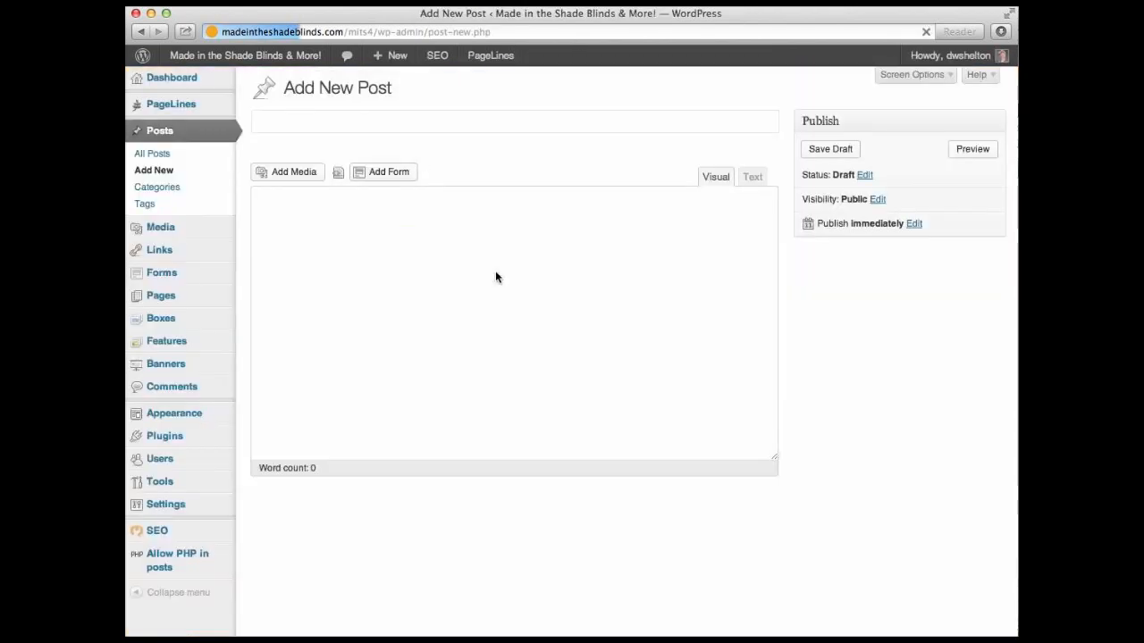
- Title the new post "MITS4: The Basics - Logging in & Adding a New Post"
{"action": "left_click", "coordinate": [284, 125]}
{"action": "type", "text": "MITS4: The Basics"}
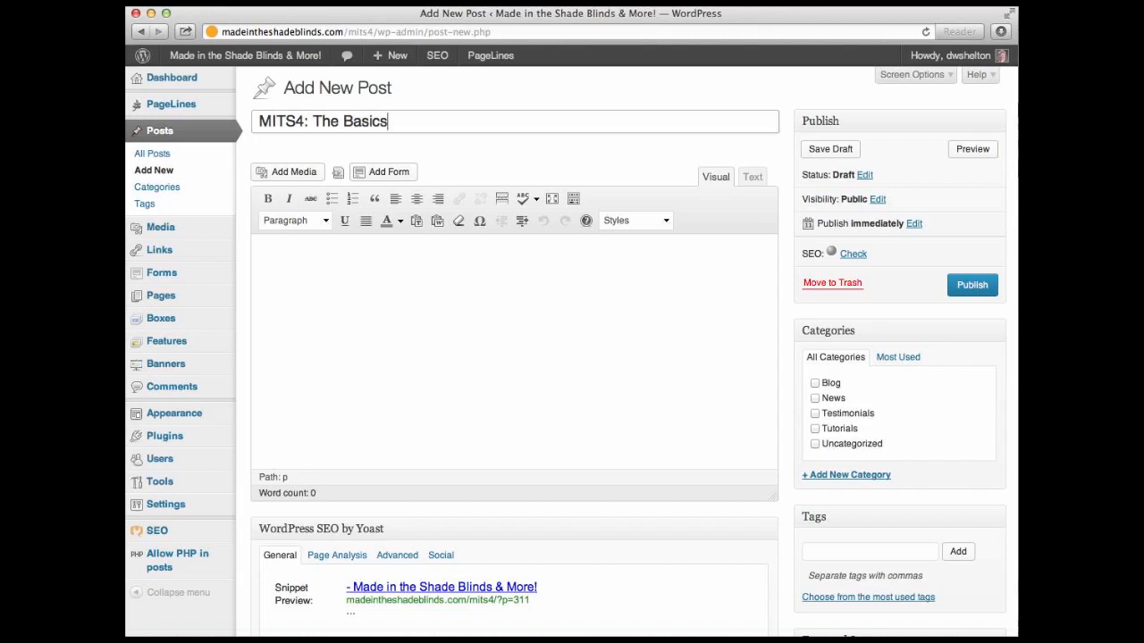
{"action": "type", "text": " - Lo"}
{"action": "key", "text": "BackSpace"}
{"action": "type", "text": "ogging in "}
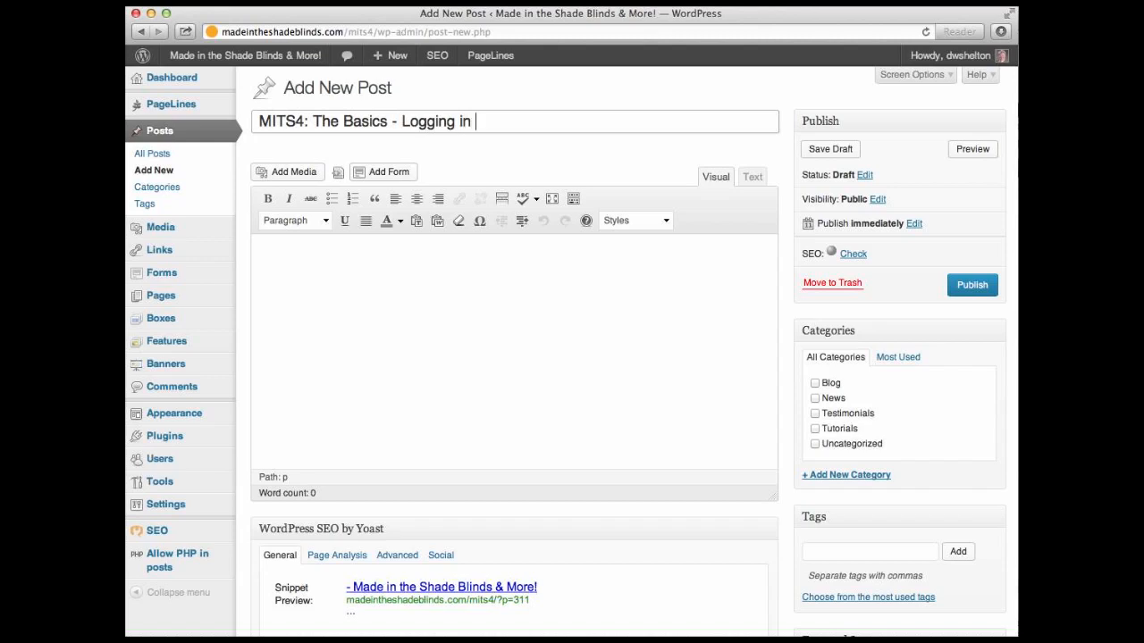
{"action": "type", "text": "& Adding a"}
{"action": "key", "text": "BackSpace"}
{"action": "key", "text": "BackSpace"}
{"action": "key", "text": "BackSpace"}
{"action": "key", "text": "BackSpace"}
{"action": "key", "text": "BackSpace"}
{"action": "key", "text": "BackSpace"}
{"action": "key", "text": "BackSpace"}
{"action": "key", "text": "BackSpace"}
{"action": "key", "text": "BackSpace"}
{"action": "key", "text": "BackSpace"}
{"action": "key", "text": "BackSpace"}
{"action": "key", "text": "BackSpace"}
{"action": "key", "text": "BackSpace"}
{"action": "type", "text": "n & Adding a New Post"}
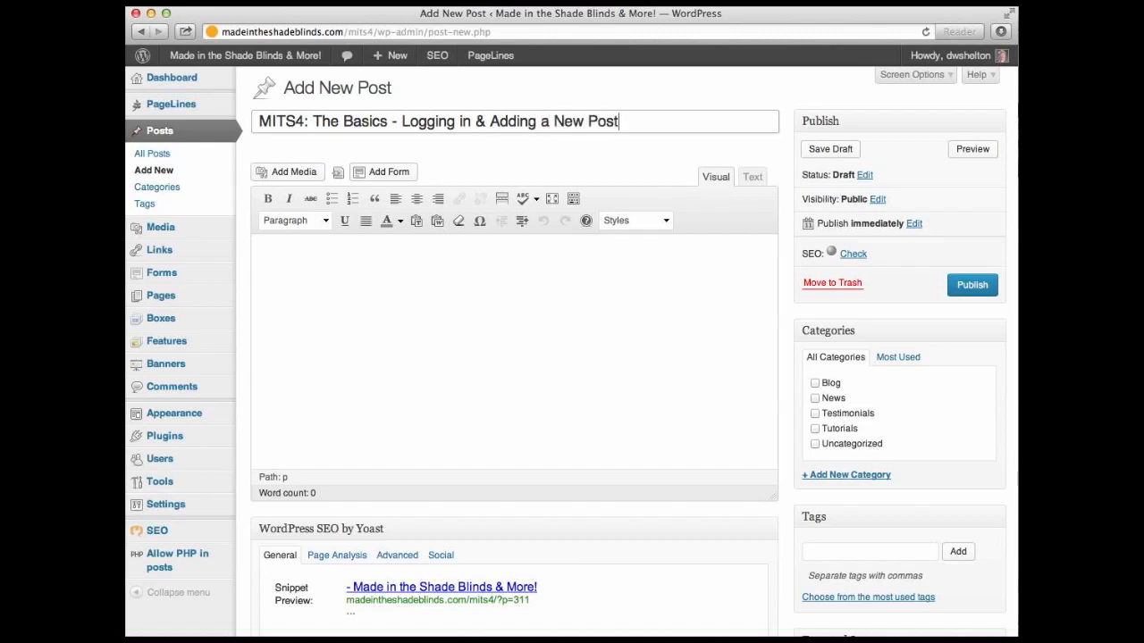
- Capitalize the word "In" after "Logging" in the post title
{"action": "left_click", "coordinate": [459, 120]}
{"action": "left_click_drag", "start_coordinate": [459, 119], "coordinate": [462, 122]}
{"action": "type", "text": "I"}
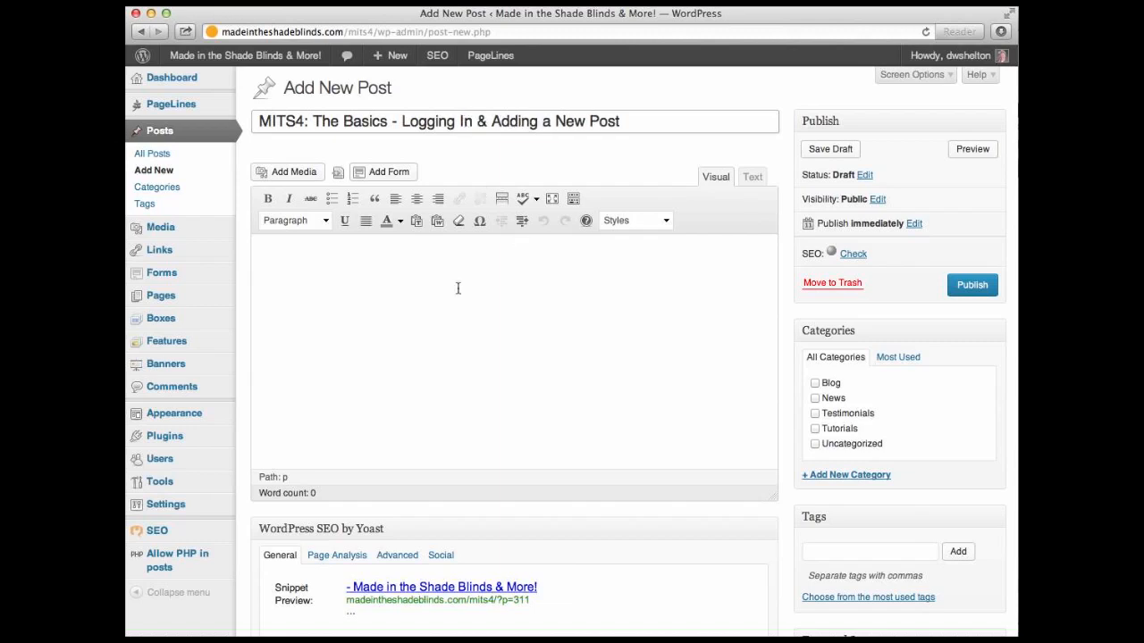
- Start the post body with the sentence "This is the first tutorial for using the new MITS4 Template."
{"action": "left_click", "coordinate": [393, 279]}
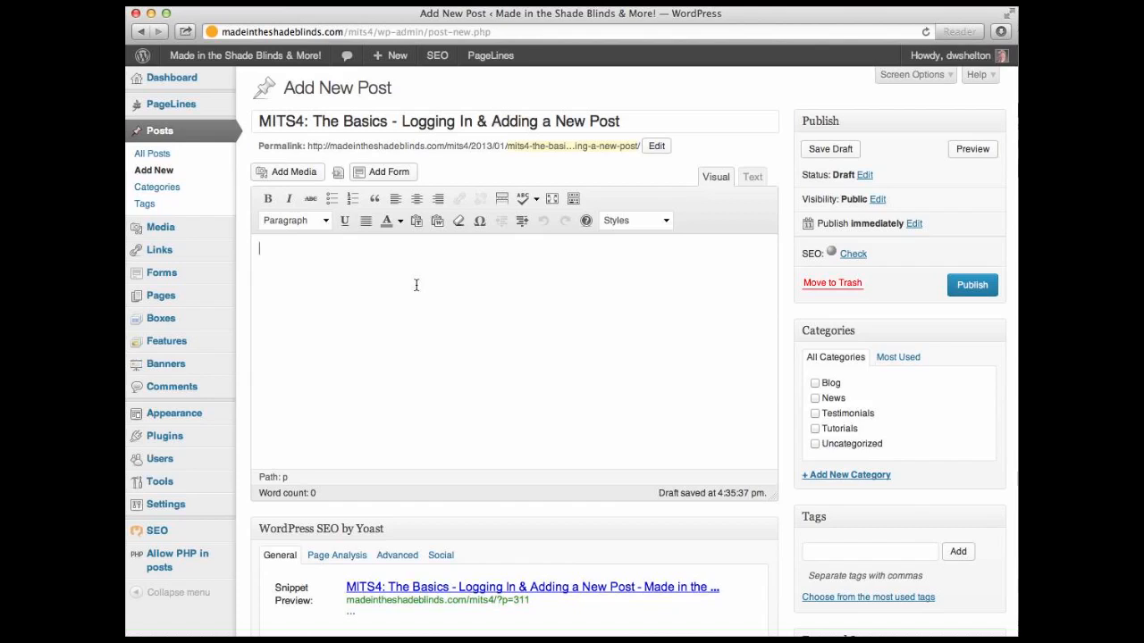
{"action": "type", "text": "This is the first tutori"}
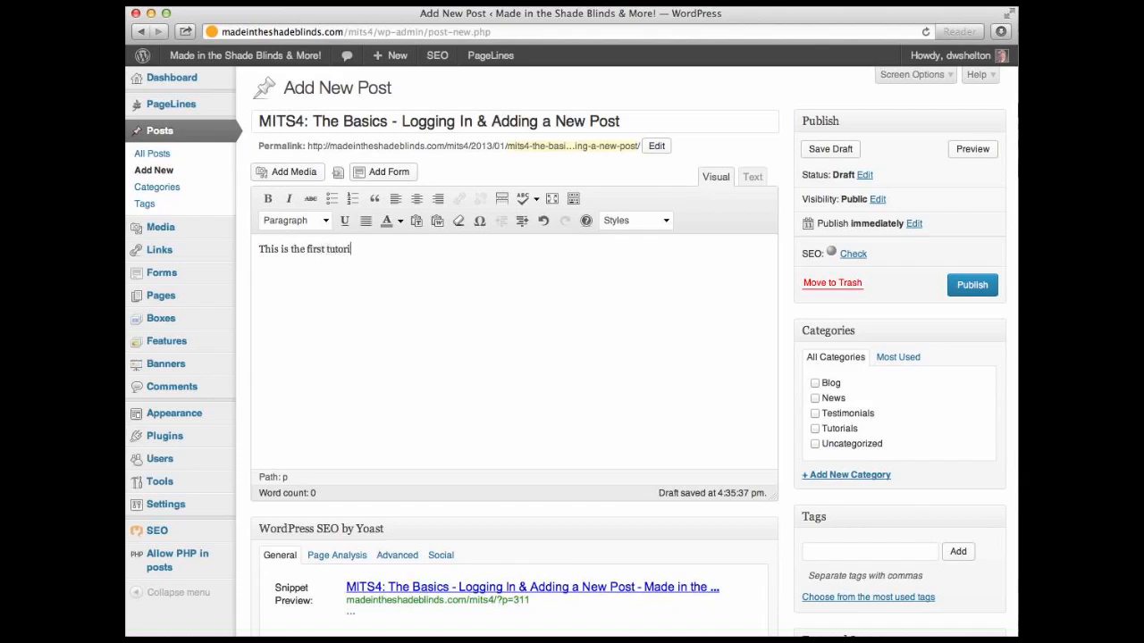
{"action": "type", "text": "al i"}
{"action": "type", "text": "or using the"}
{"action": "type", "text": " new MITS4 Te"}
{"action": "type", "text": "mplat"}
- Add the body sentence "Here, we discuss the basics of the site, logging in, and adding a new post."
{"action": "type", "text": "H"}
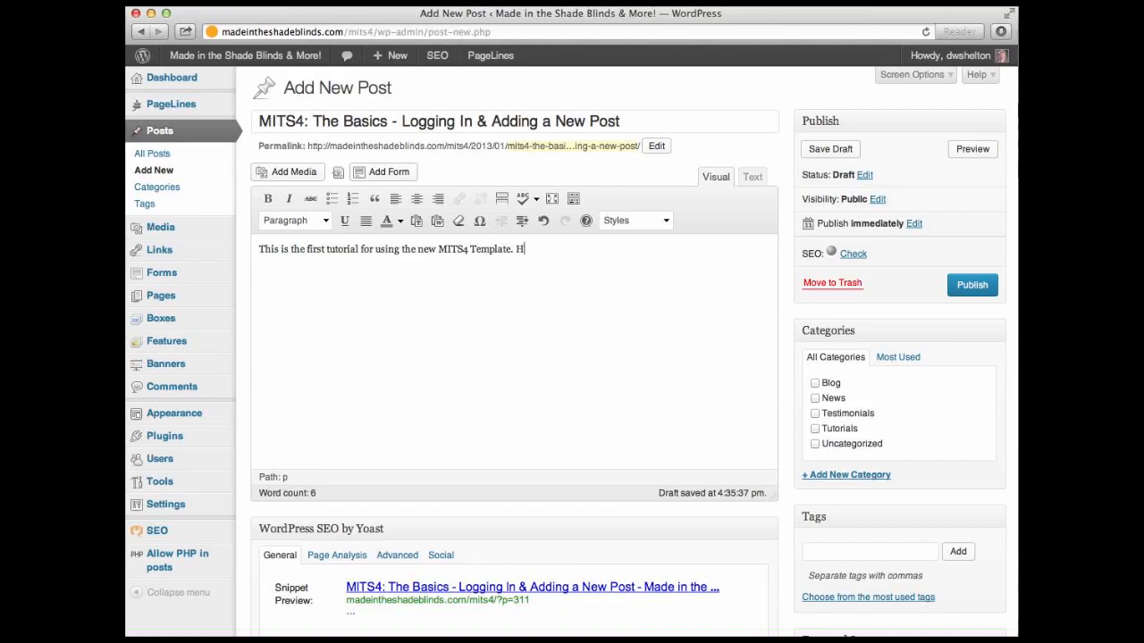
{"action": "type", "text": "ere, we discu"}
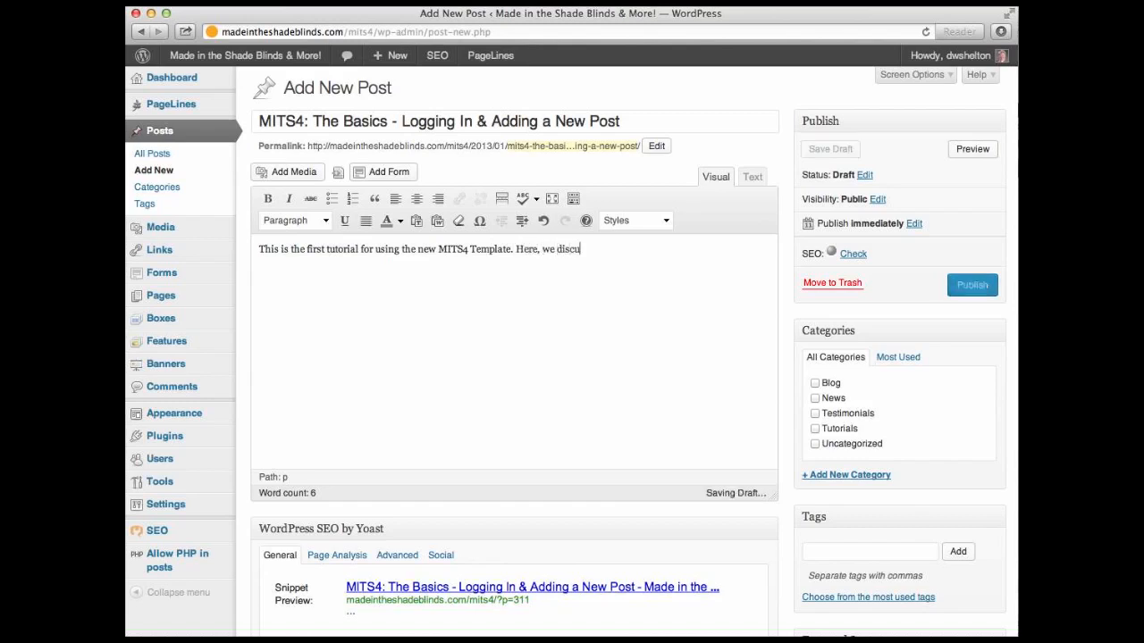
{"action": "type", "text": "ss the basics"}
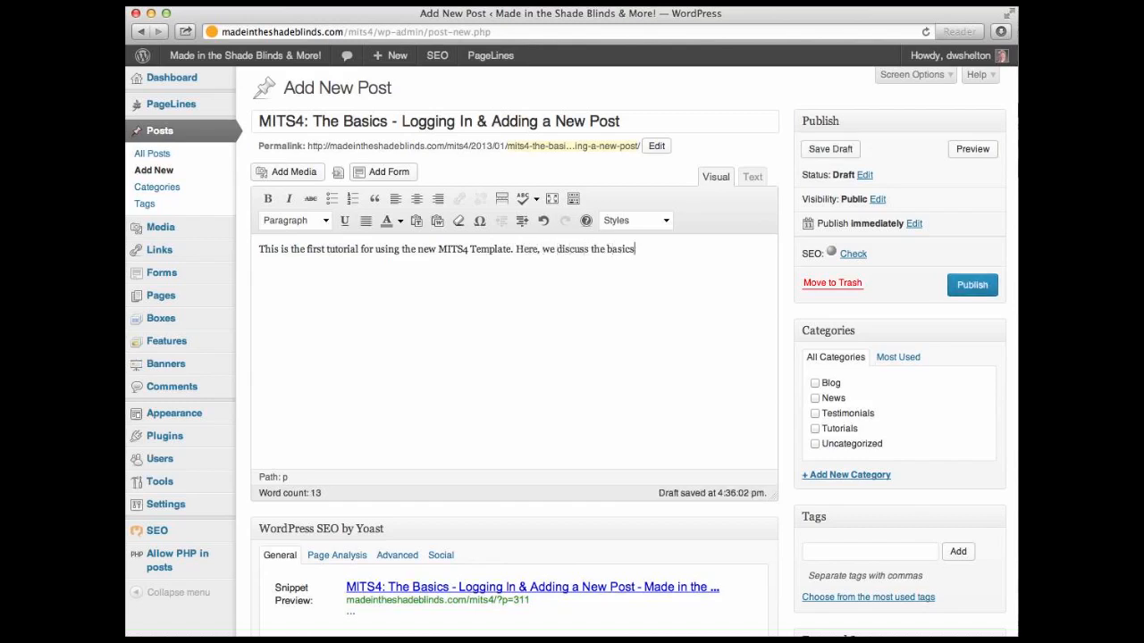
{"action": "type", "text": " of the site, logging,"}
{"action": "type", "text": " a"}
{"action": "key", "text": "BackSpace"}
{"action": "key", "text": "BackSpace"}
{"action": "key", "text": "BackSpace"}
{"action": "key", "text": "BackSpace"}
{"action": "type", "text": "g in, "}
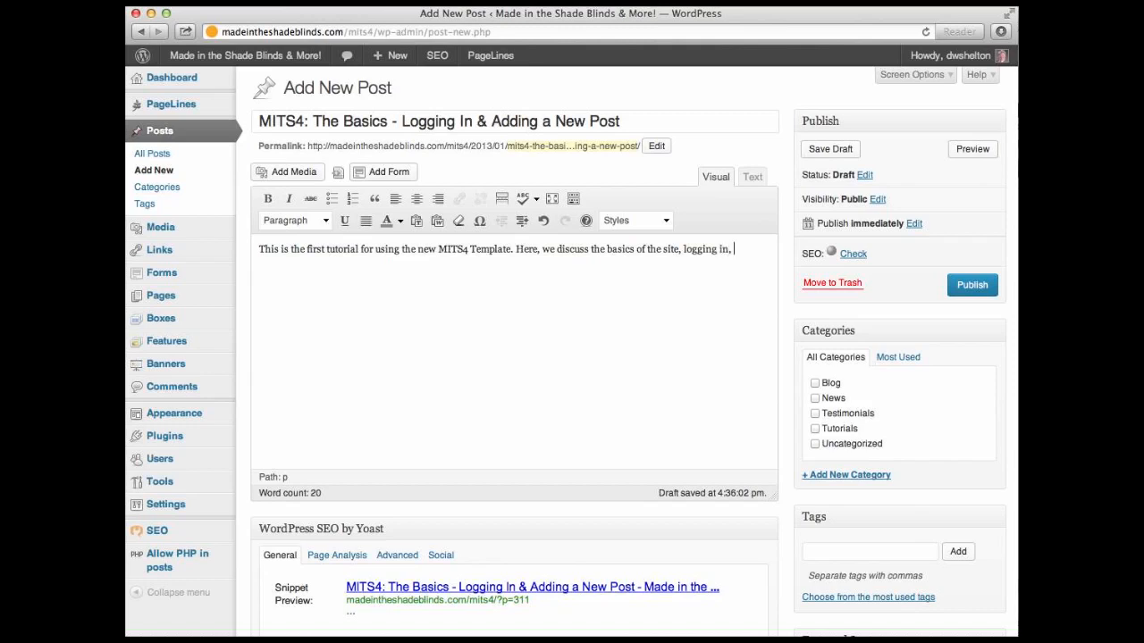
{"action": "type", "text": "and adding a new post."}
{"action": "key", "text": "Return"}
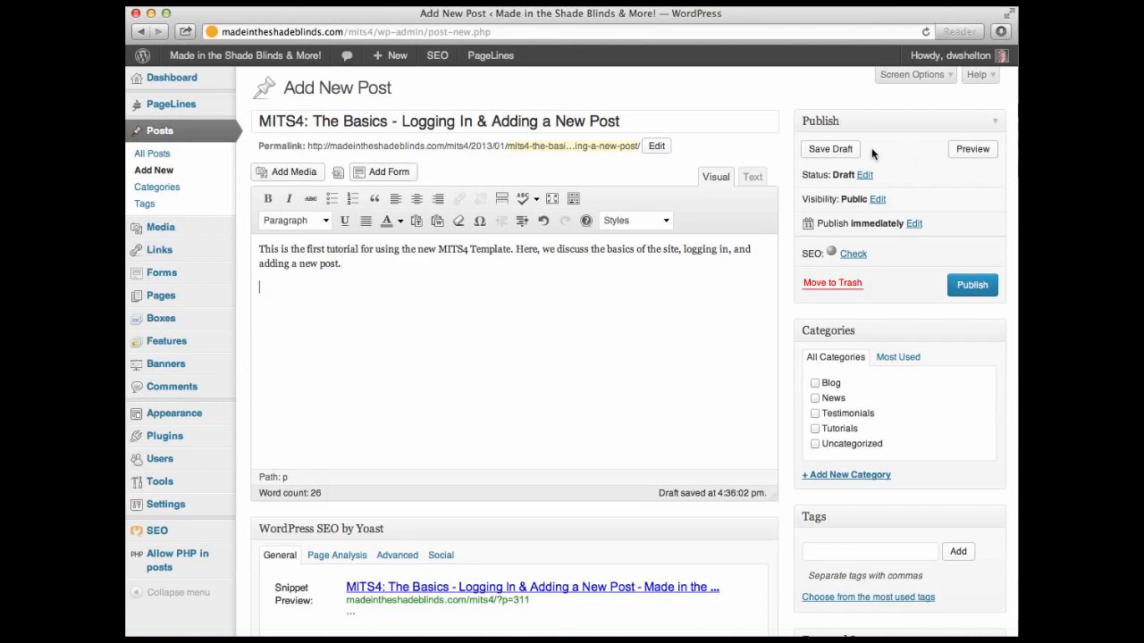
- Save the post as a draft and switch its category from Uncategorized to Tutorials
{"action": "left_click", "coordinate": [829, 150]}
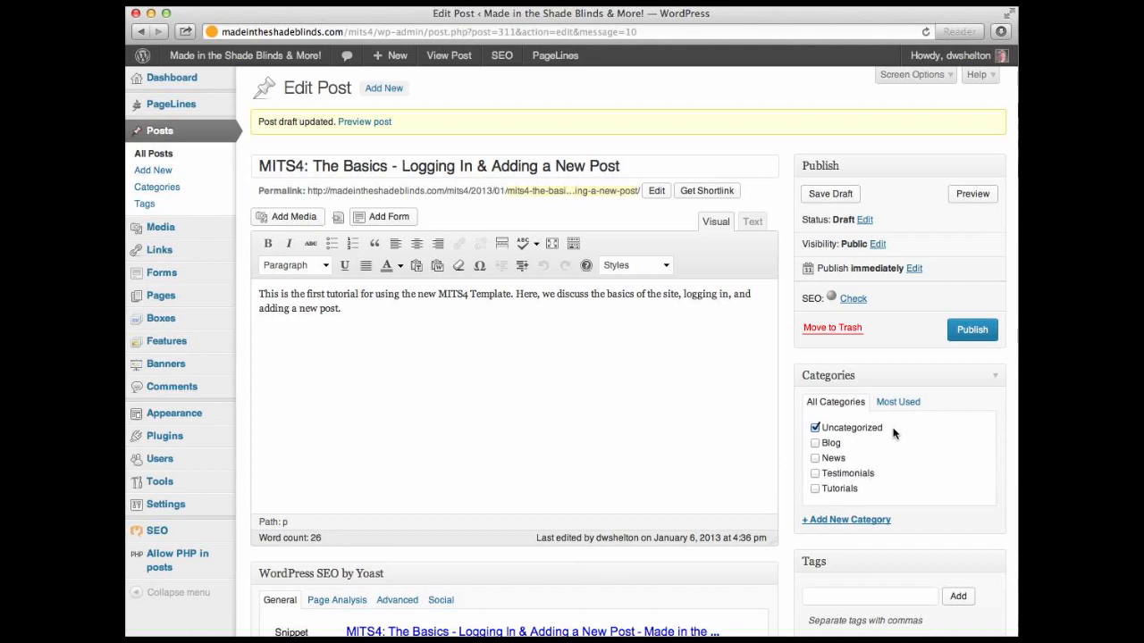
{"action": "left_click", "coordinate": [815, 428]}
{"action": "left_click", "coordinate": [815, 489]}
- Add the tags MITS4, Made in the Shade, Tutorial, How-To and Video to the post
{"action": "left_click", "coordinate": [823, 596]}
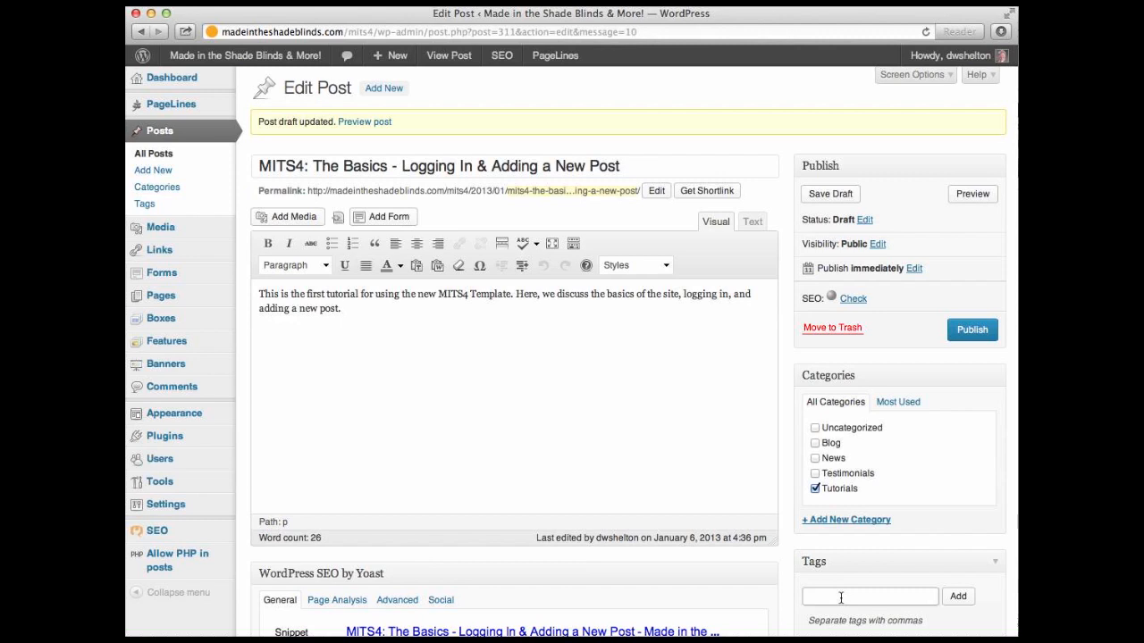
{"action": "type", "text": "MITS4"}
{"action": "type", "text": ", Made in"}
{"action": "type", "text": " the Shade, "}
{"action": "type", "text": "Tutorial, How"}
{"action": "type", "text": "-To, "}
{"action": "type", "text": "Video"}
{"action": "left_click", "coordinate": [957, 596]}
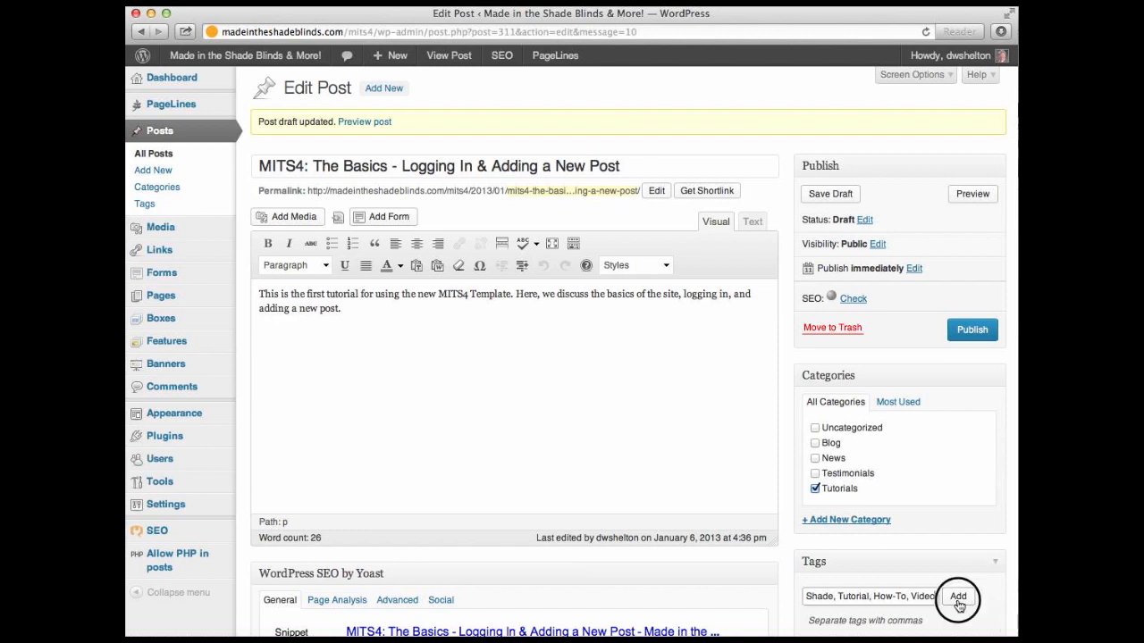
- Start an empty paragraph below the post's body text
{"action": "left_click", "coordinate": [365, 310]}
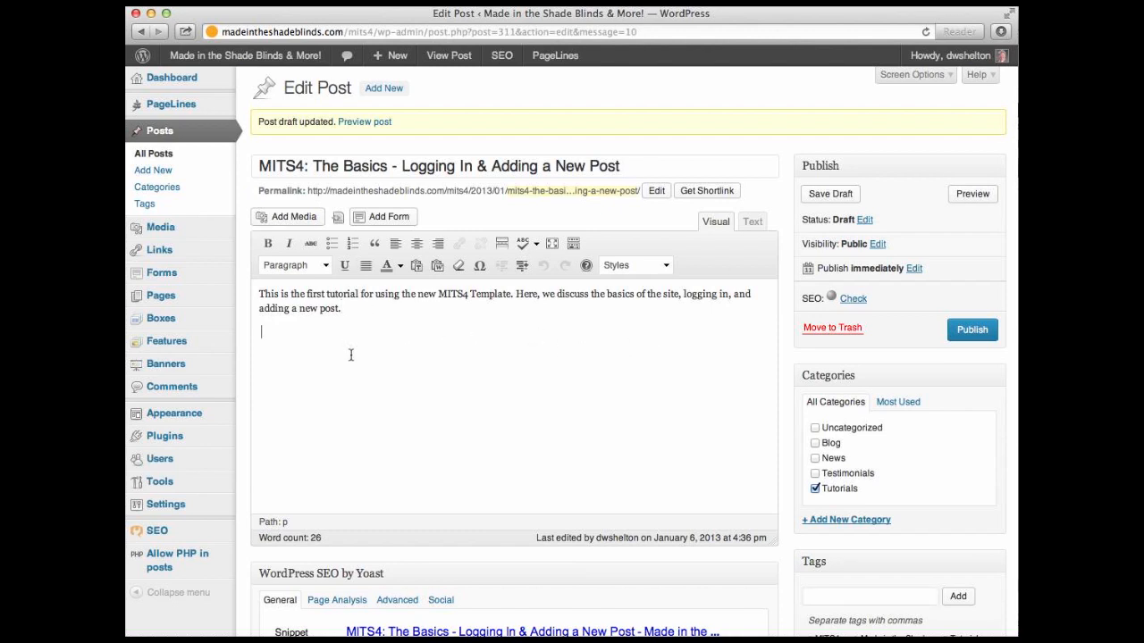
{"action": "key", "text": "Return"}
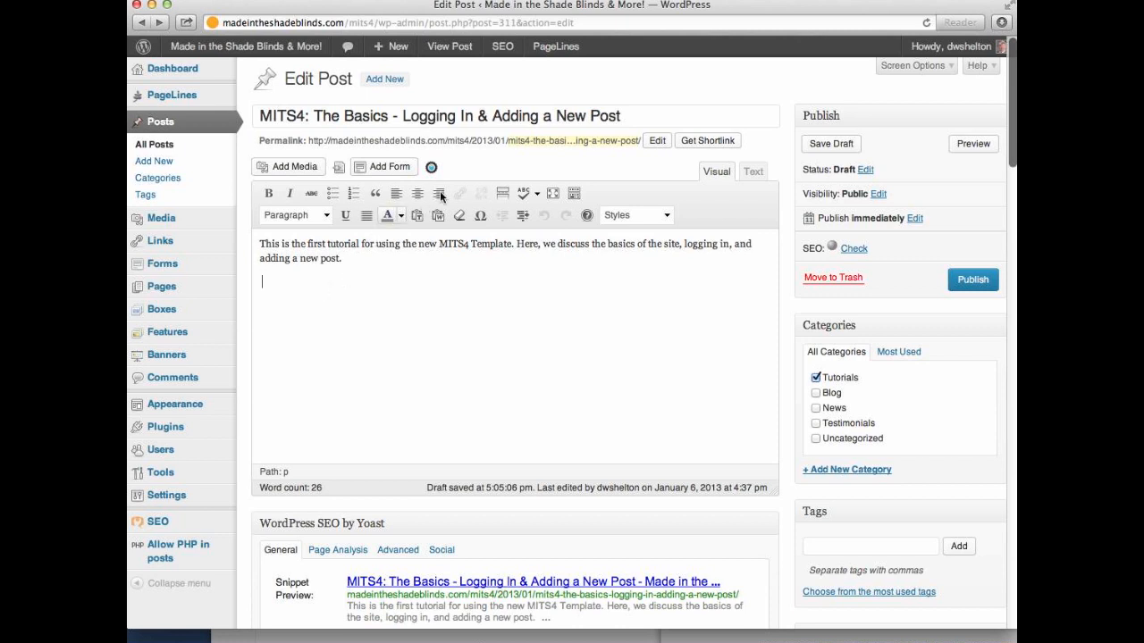
{"action": "key", "text": "Return"}
{"action": "key", "text": "super+t"}
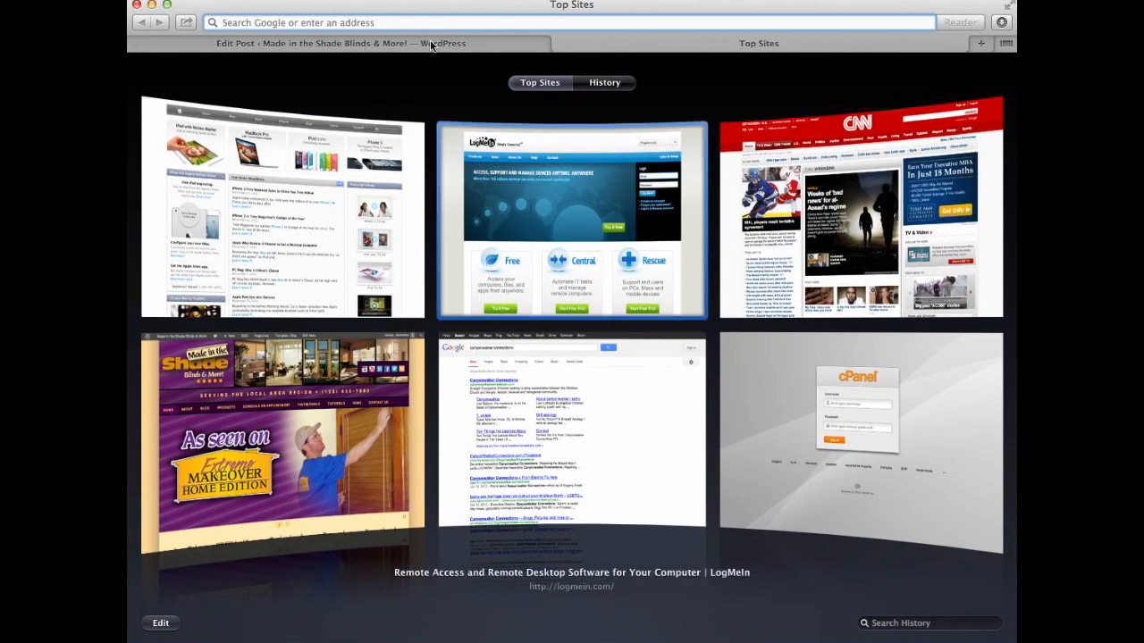
{"action": "type", "text": "http://www.youtube.com/watch?v=9RnkaDTz_8E&feature=youtu.be"}
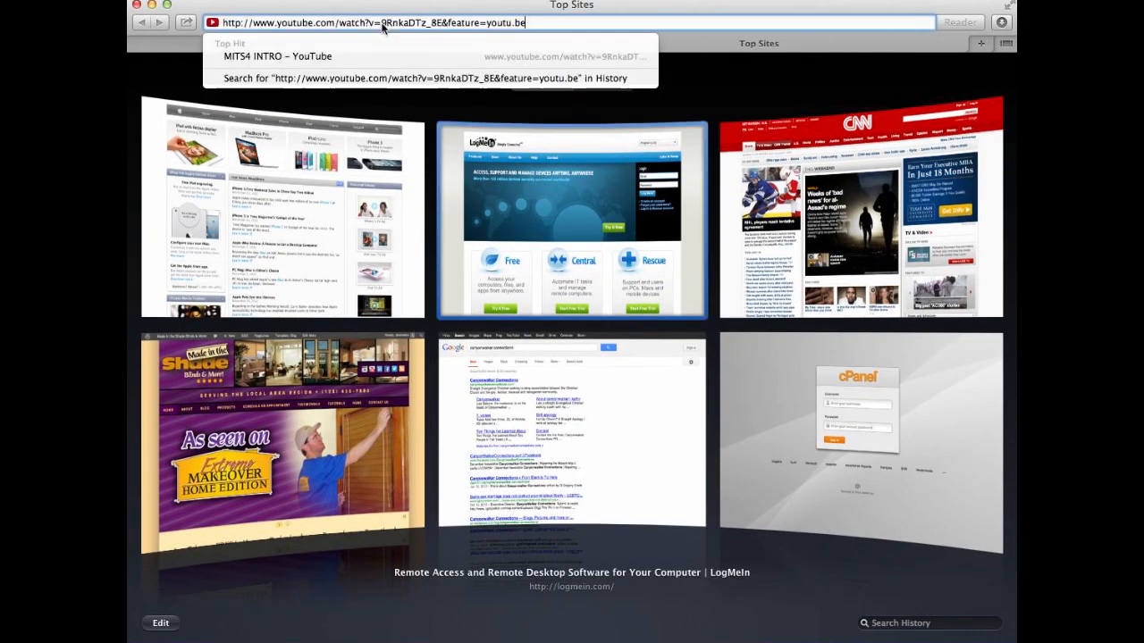
{"action": "key", "text": "Return"}
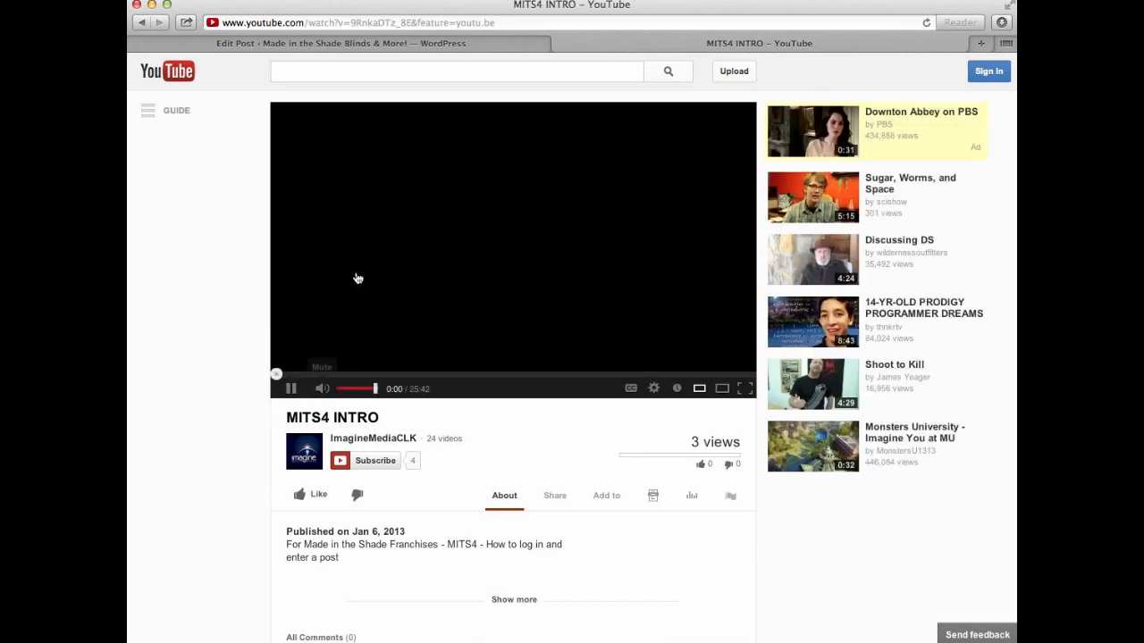
{"action": "left_click", "coordinate": [290, 388]}
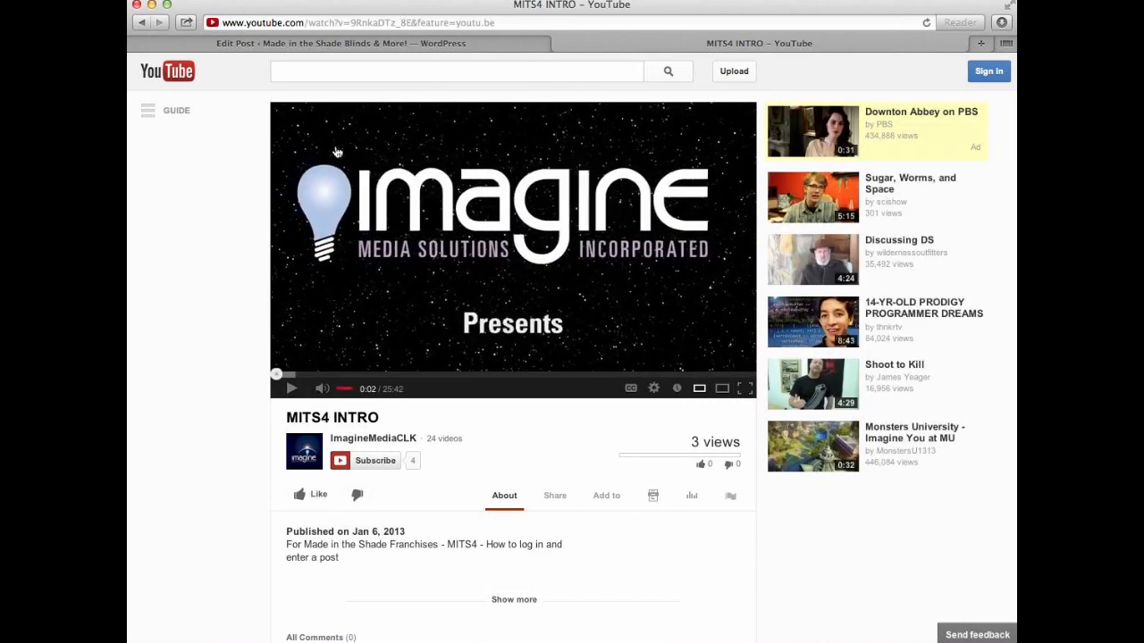
- Remove "feature=youtu.be" from the end of the video's web address and load the shortened address
{"action": "left_click", "coordinate": [367, 22]}
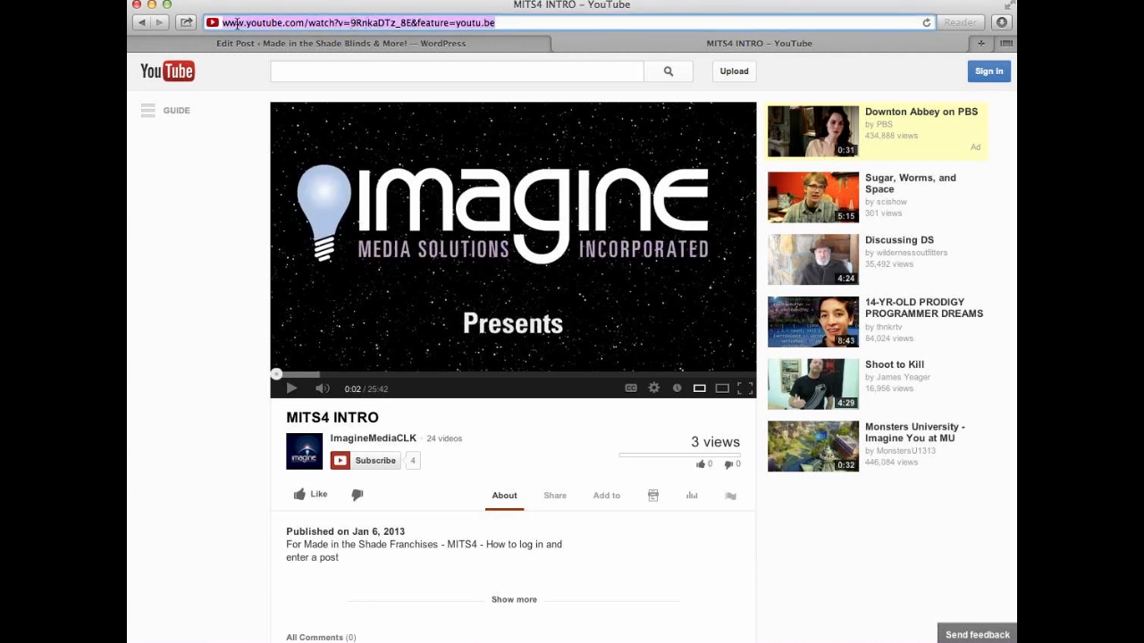
{"action": "left_click", "coordinate": [349, 24]}
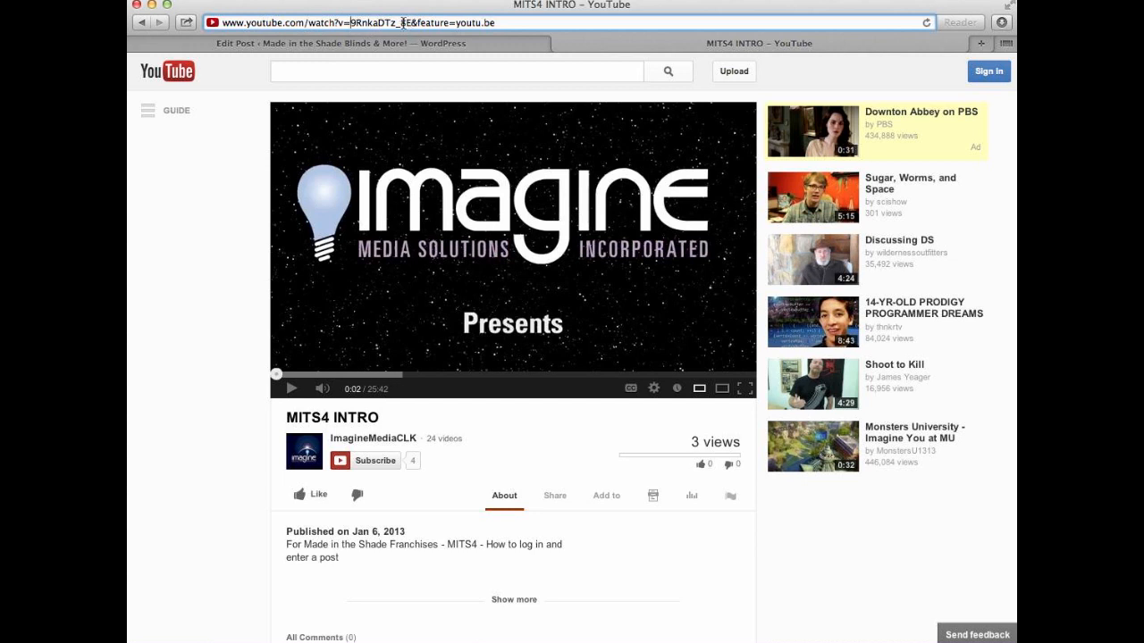
{"action": "left_click_drag", "start_coordinate": [415, 22], "coordinate": [191, 3]}
{"action": "key", "text": "super+c"}
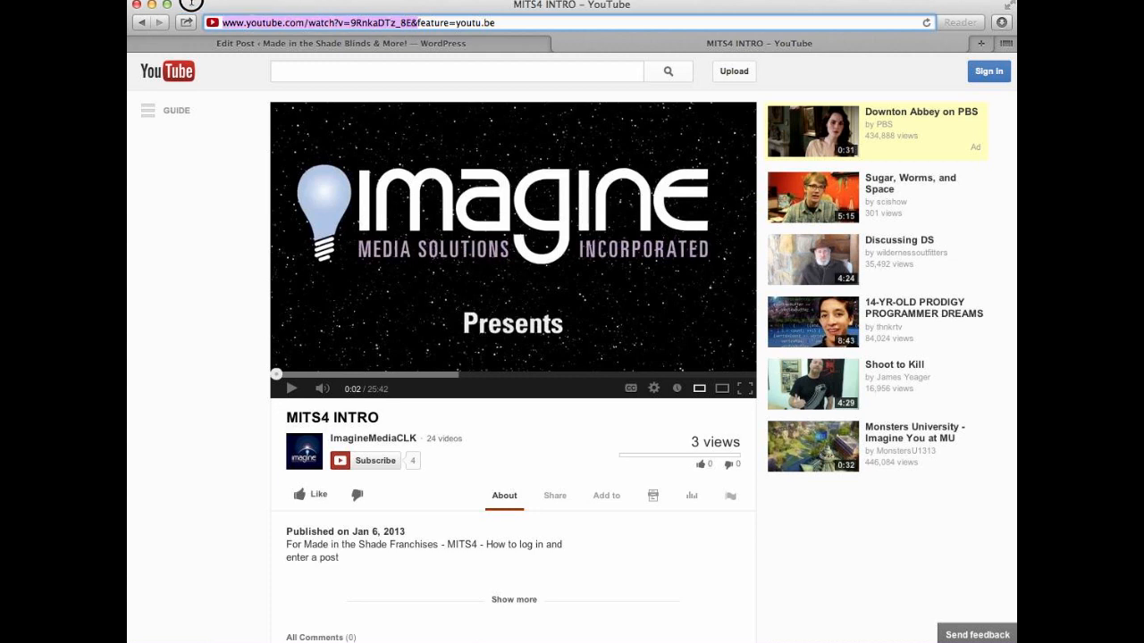
{"action": "left_click", "coordinate": [430, 24]}
{"action": "left_click_drag", "start_coordinate": [417, 22], "coordinate": [175, 6]}
{"action": "key", "text": "super+v"}
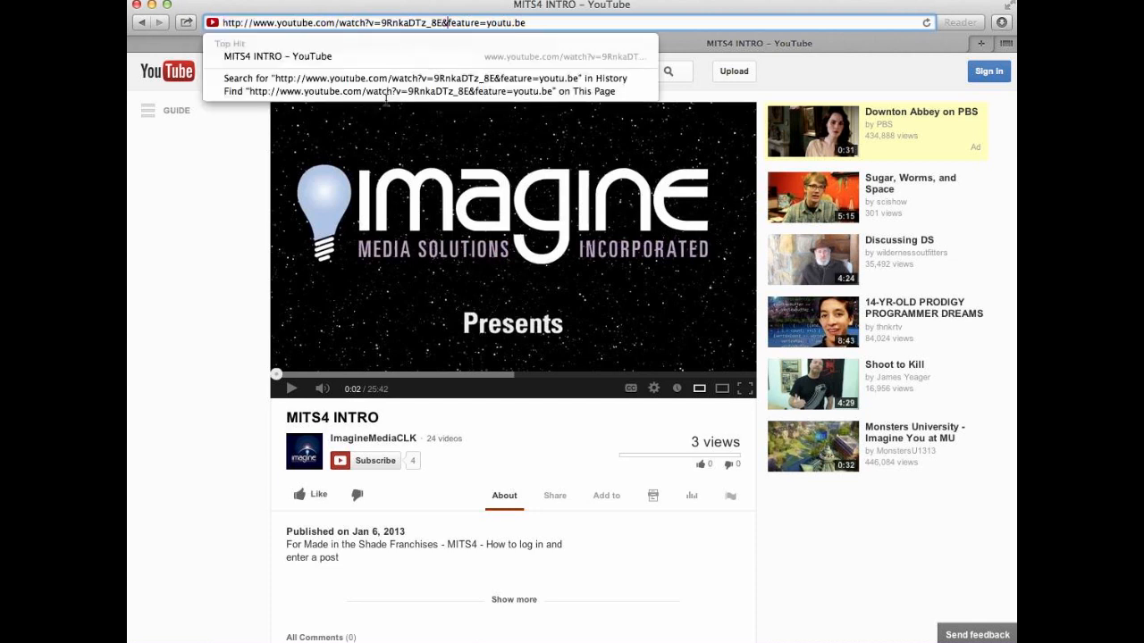
{"action": "key", "text": "shift+End"}
{"action": "key", "text": "BackSpace"}
{"action": "key", "text": "Return"}
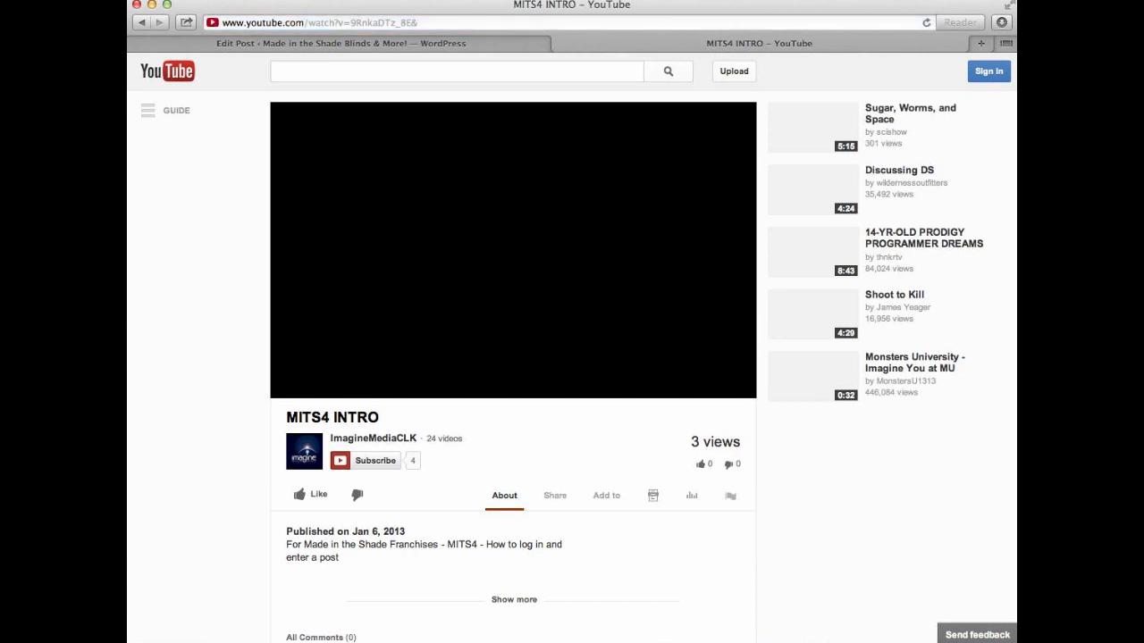
- Pause the reloaded video and copy the ID "9RnkaDTz_8E&" from its web address
{"action": "left_click", "coordinate": [441, 20]}
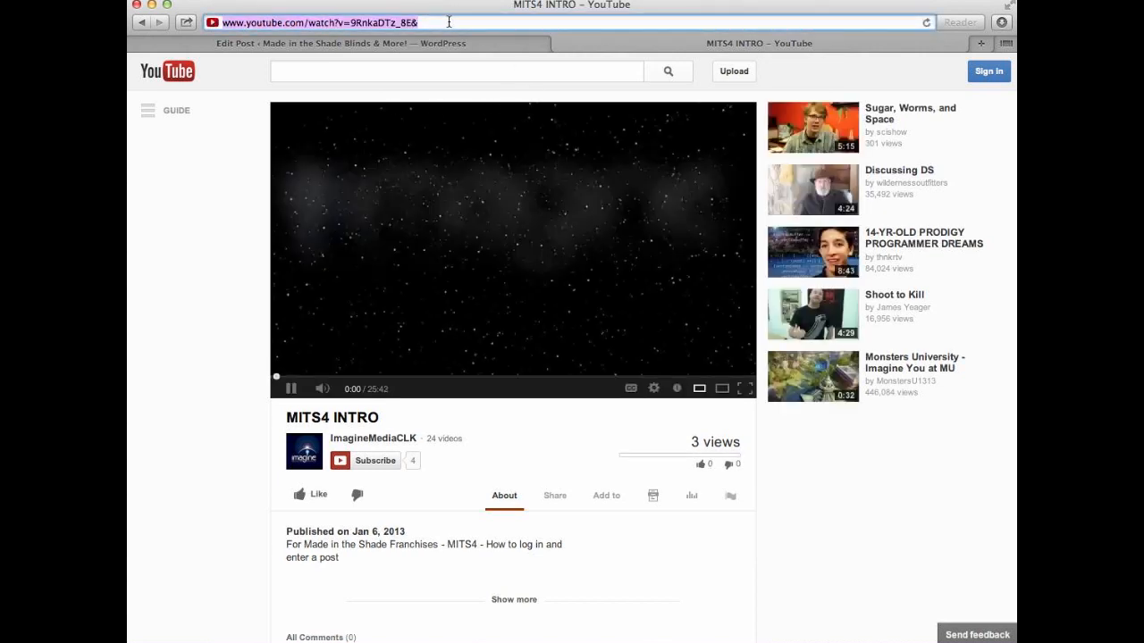
{"action": "left_click", "coordinate": [292, 391]}
{"action": "left_click", "coordinate": [440, 21]}
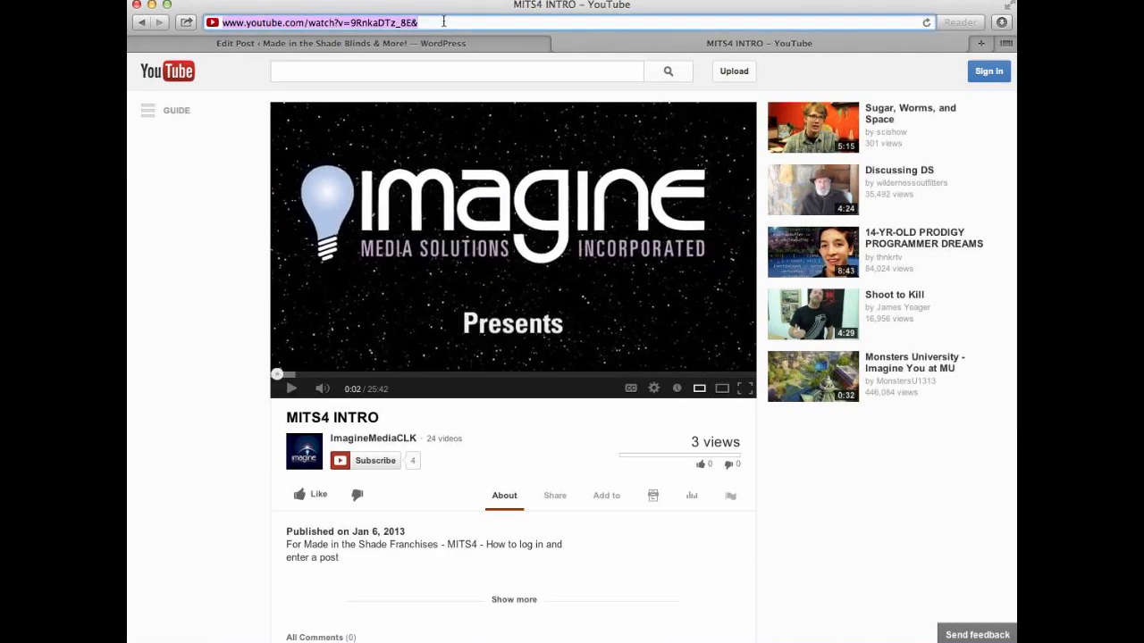
{"action": "left_click_drag", "start_coordinate": [432, 20], "coordinate": [351, 21]}
{"action": "key", "text": "super+c"}
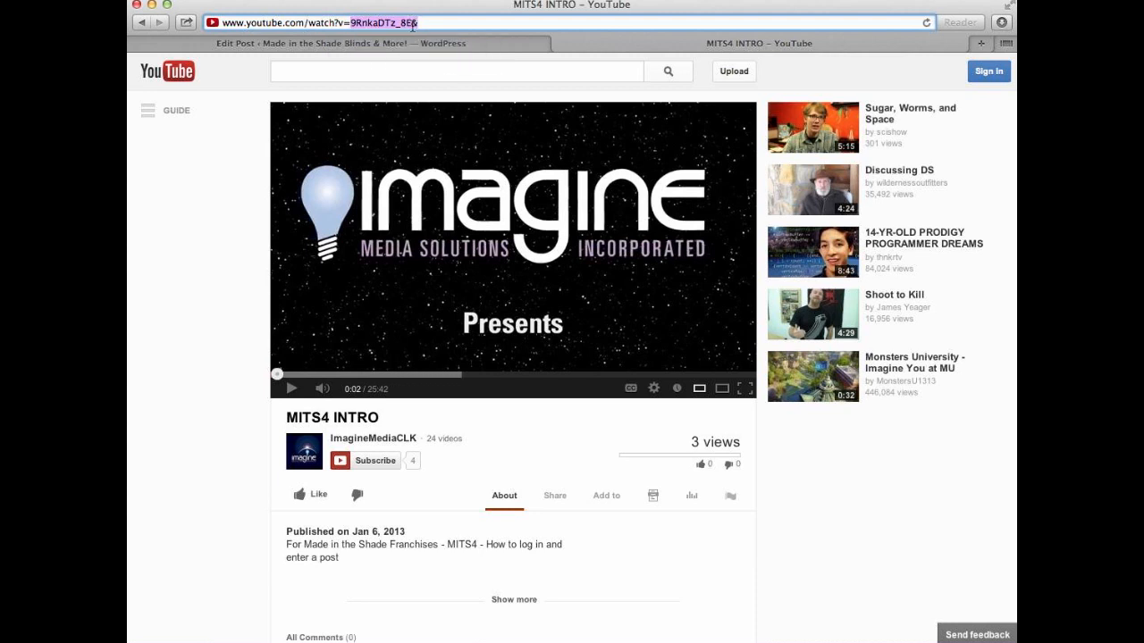
- Back in the post, insert a "YOUTUBEFLEX: Flexible YouTube Video by ID" shortcode with the copied video ID
{"action": "left_click", "coordinate": [375, 47]}
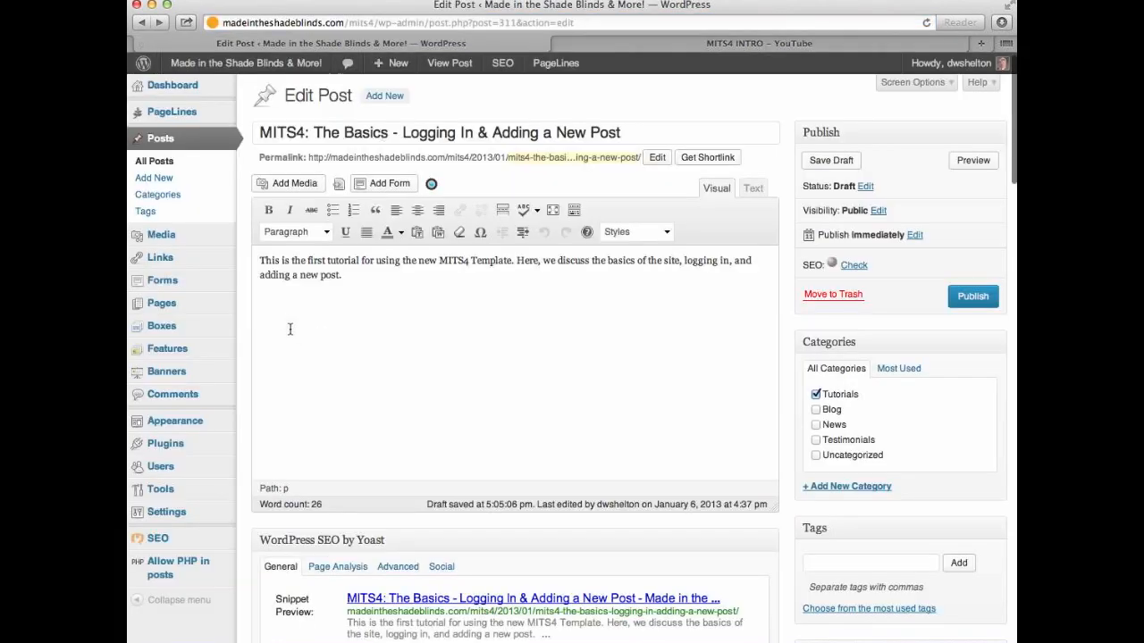
{"action": "left_click", "coordinate": [431, 187]}
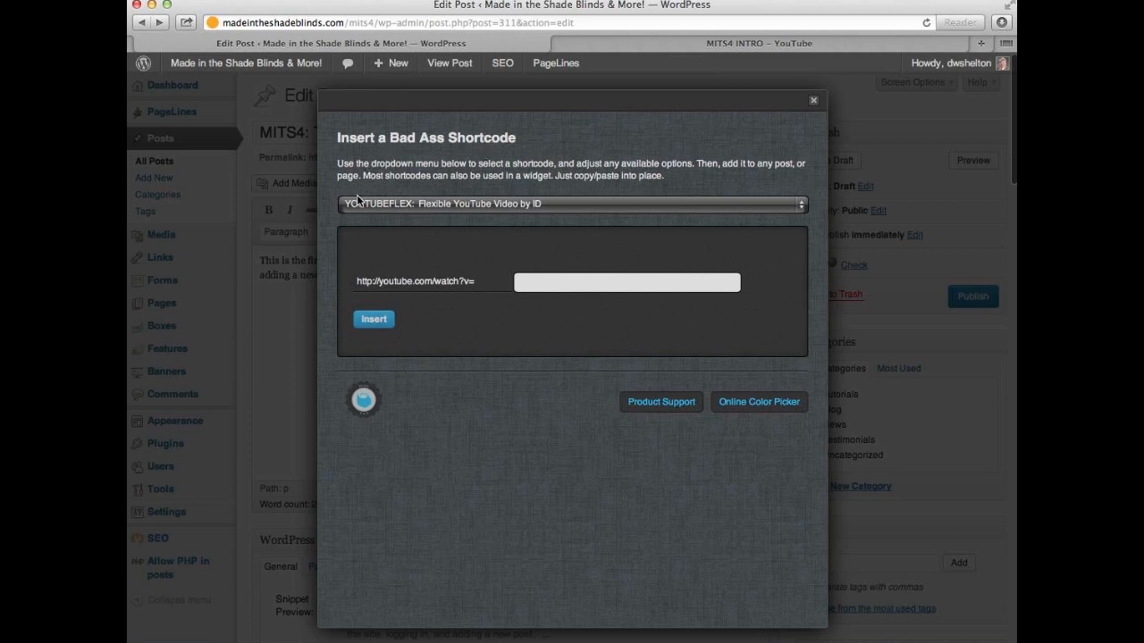
{"action": "left_click", "coordinate": [413, 206]}
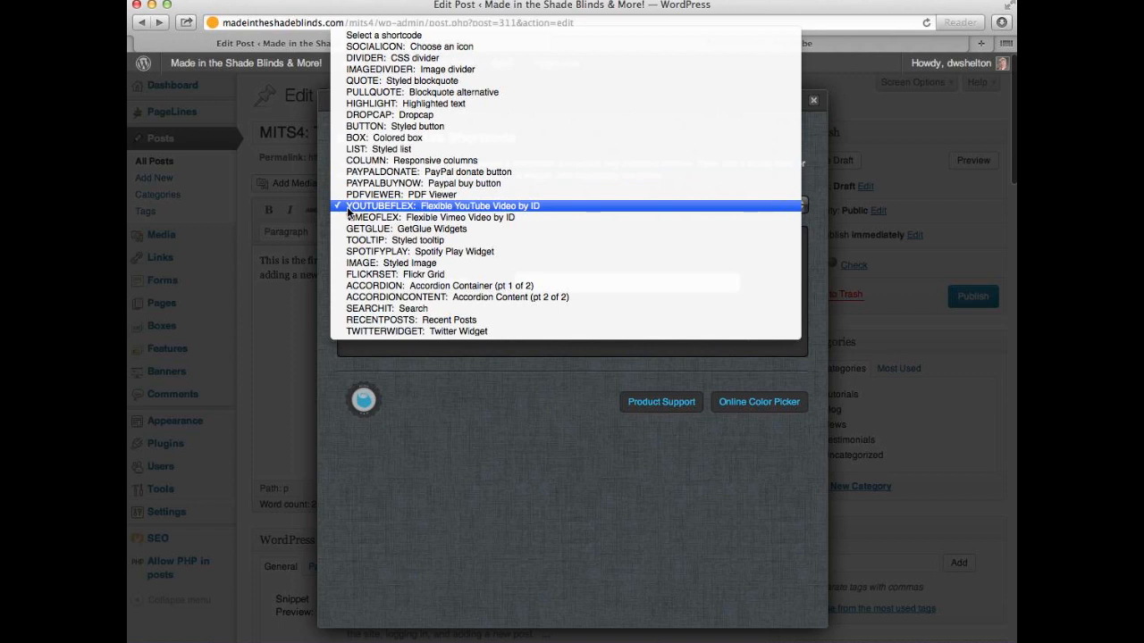
{"action": "left_click", "coordinate": [449, 208]}
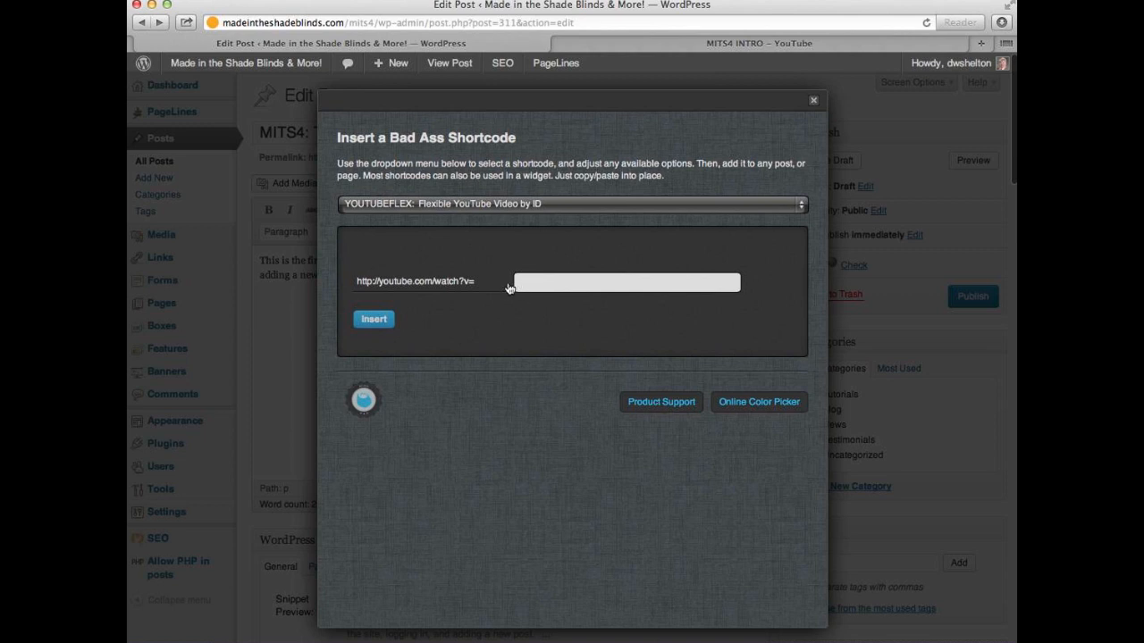
{"action": "key", "text": "super+v"}
{"action": "left_click", "coordinate": [376, 324]}
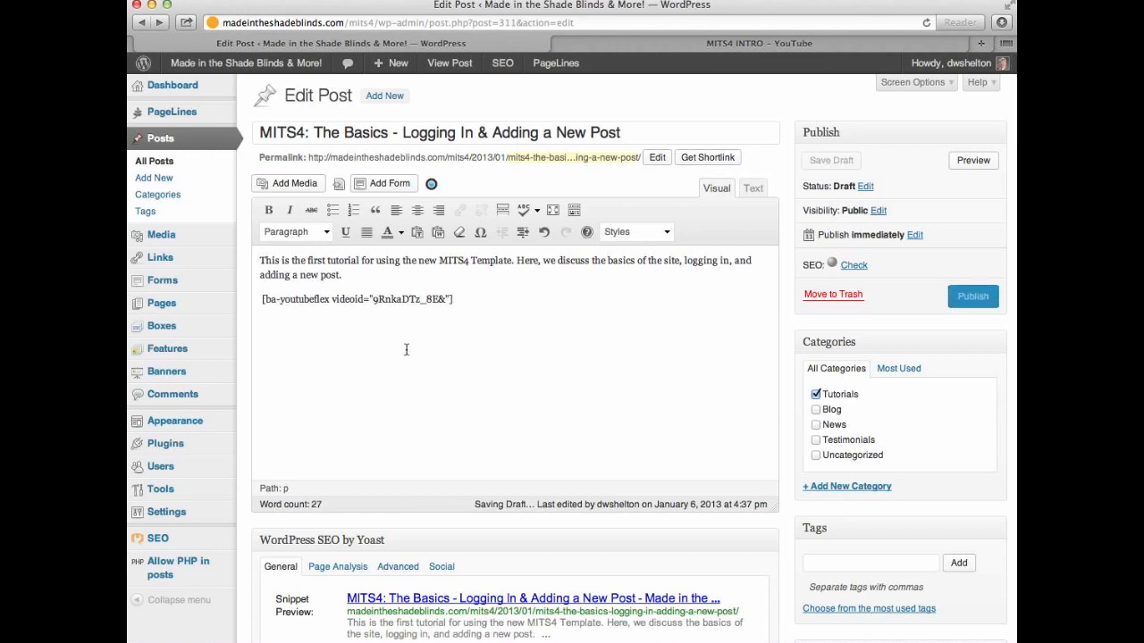
- Preview the post on the site and try to play its embedded video
{"action": "left_click", "coordinate": [978, 163]}
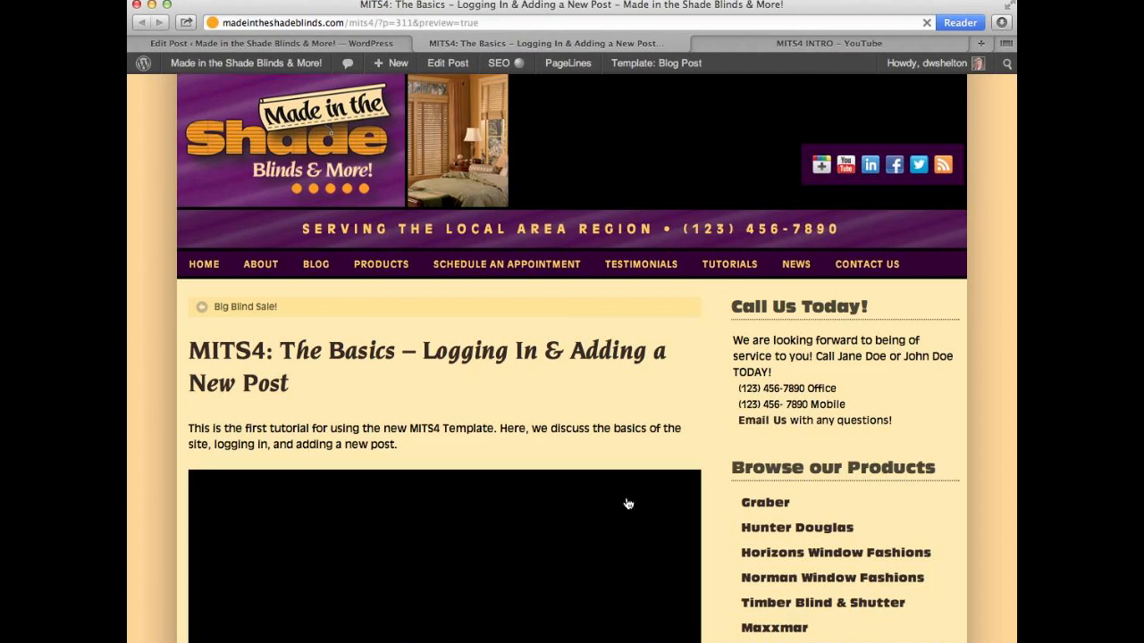
{"action": "scroll", "coordinate": [140, 437], "scroll_direction": "down", "scroll_amount": 7}
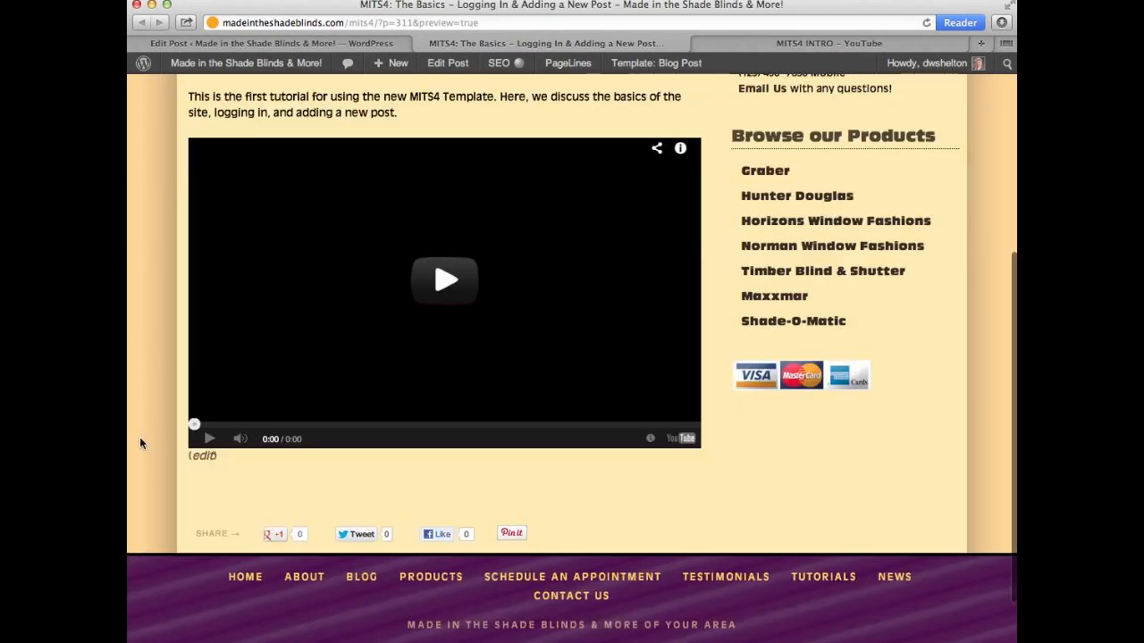
{"action": "left_click", "coordinate": [425, 286]}
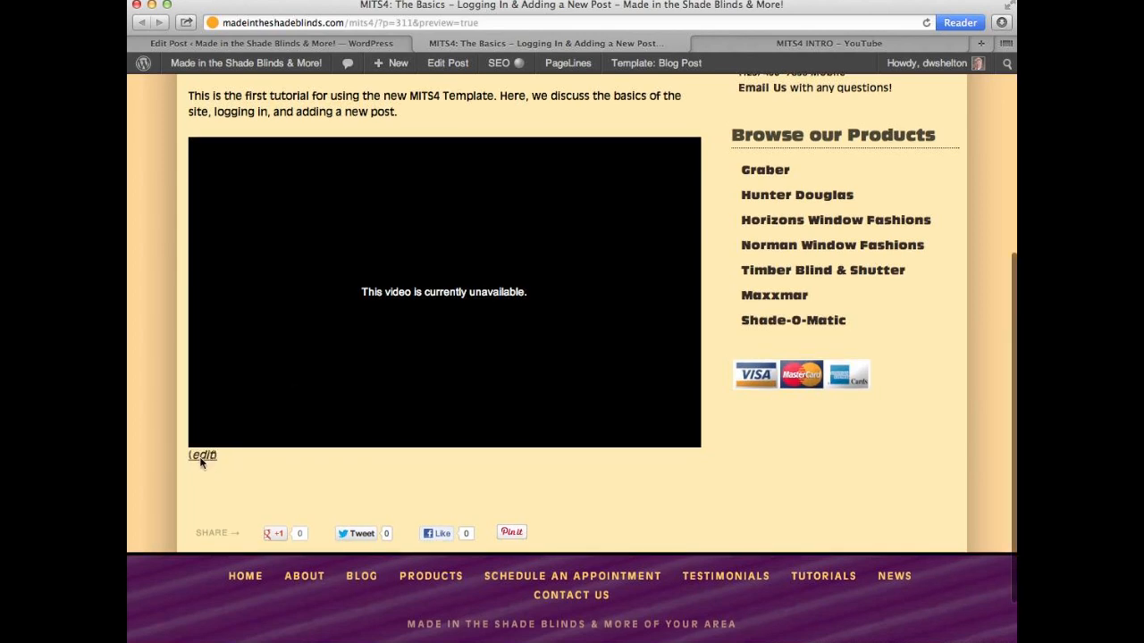
- Delete the ampersand from the shortcode's videoid so it reads "9RnkaDTz_8E", and return to the post preview
{"action": "left_click", "coordinate": [346, 45]}
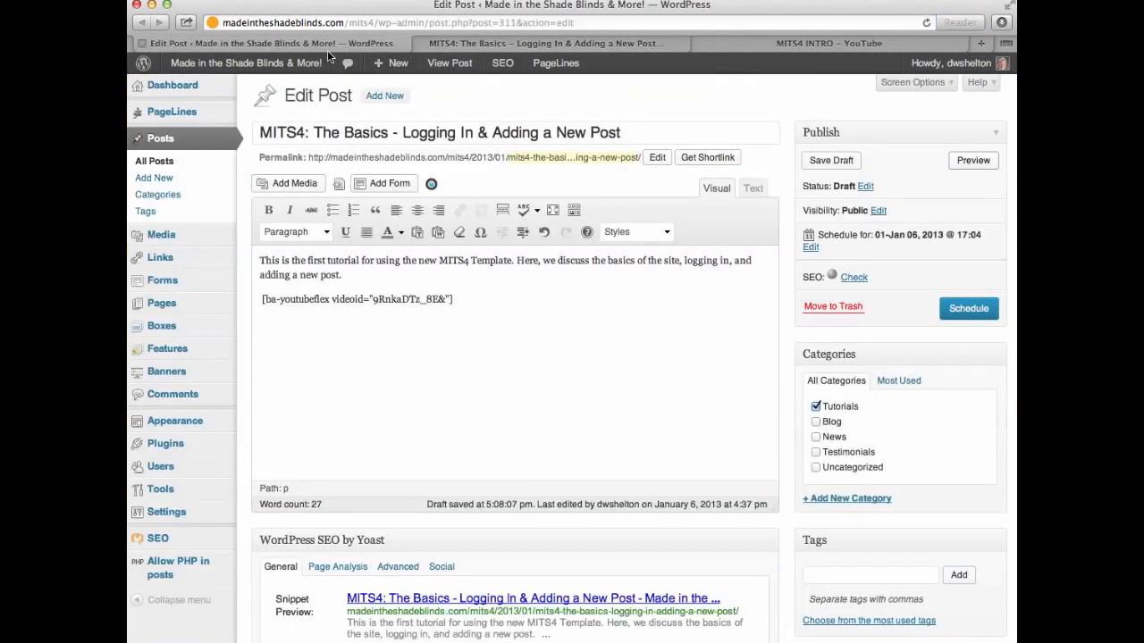
{"action": "left_click", "coordinate": [447, 300]}
{"action": "key", "text": "BackSpace"}
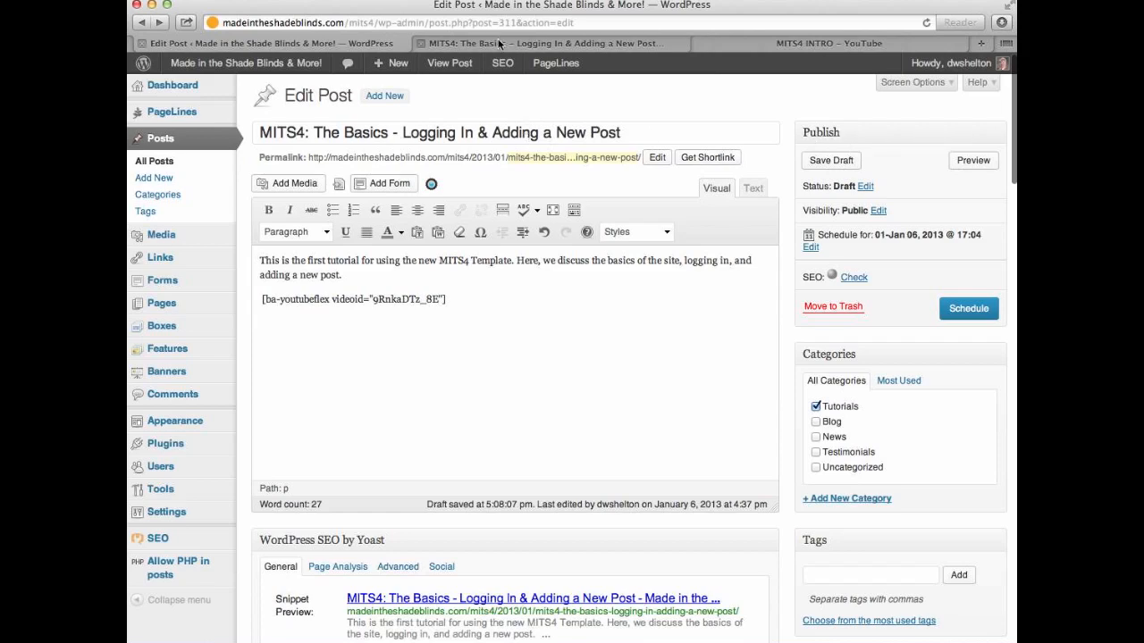
{"action": "left_click", "coordinate": [540, 45]}
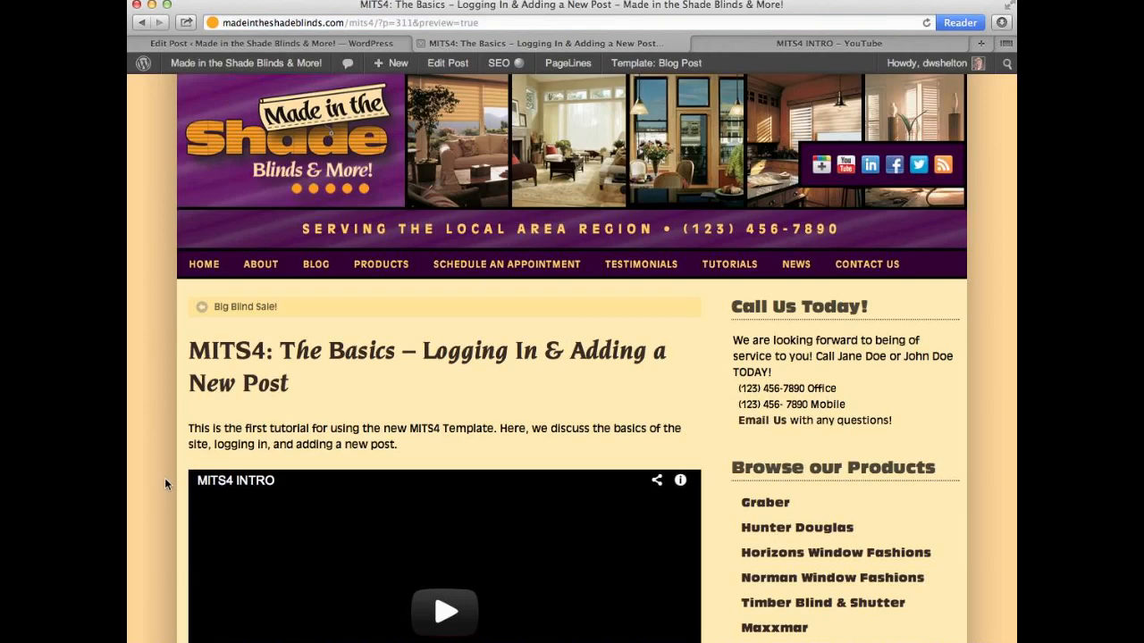
- Play the embedded MITS4 INTRO video in the post preview for a few seconds and pause it
{"action": "scroll", "coordinate": [434, 417], "scroll_direction": "down", "scroll_amount": 3}
{"action": "left_click", "coordinate": [447, 320]}
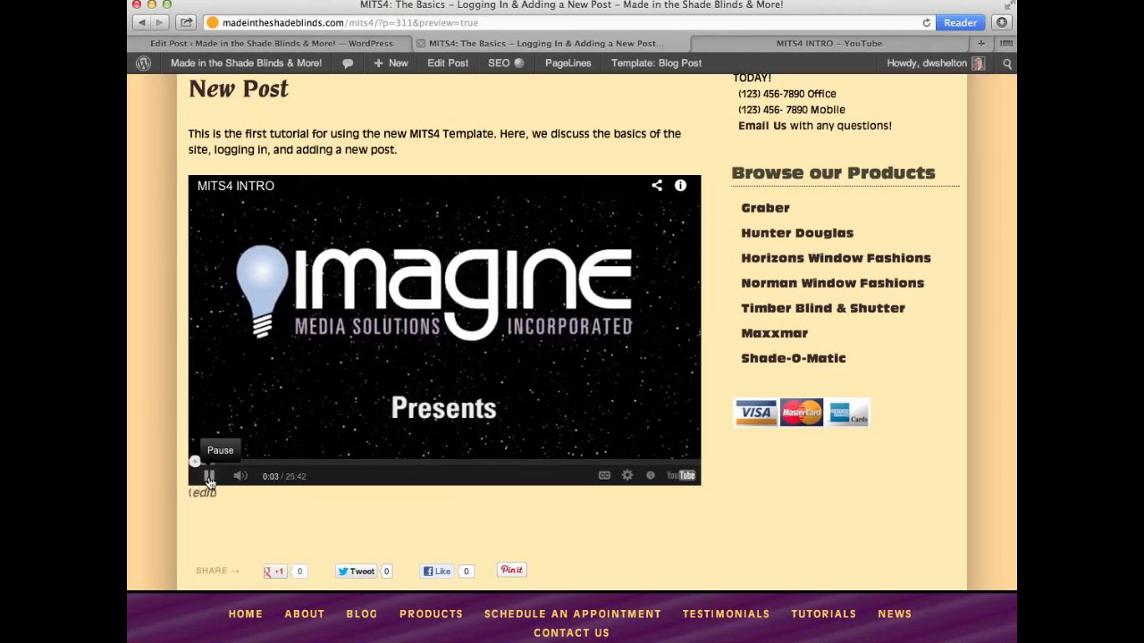
{"action": "left_click", "coordinate": [208, 477]}
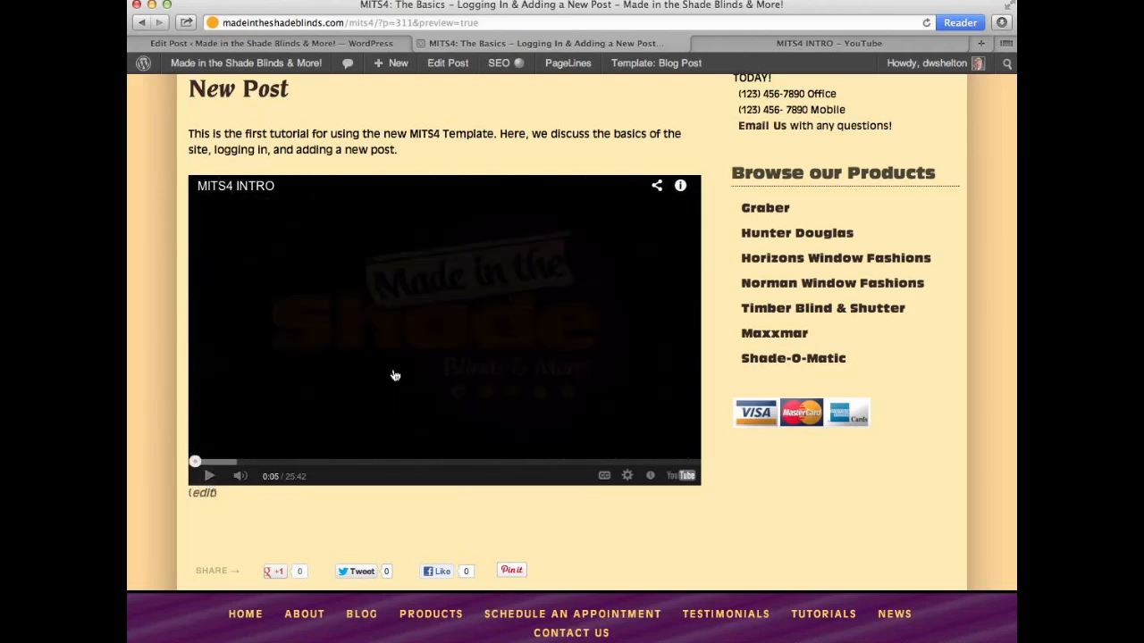
- On the YouTube video page, delete the trailing ampersand from the web address and select the video ID "9RnkaDTz_8E"
{"action": "left_click", "coordinate": [329, 43]}
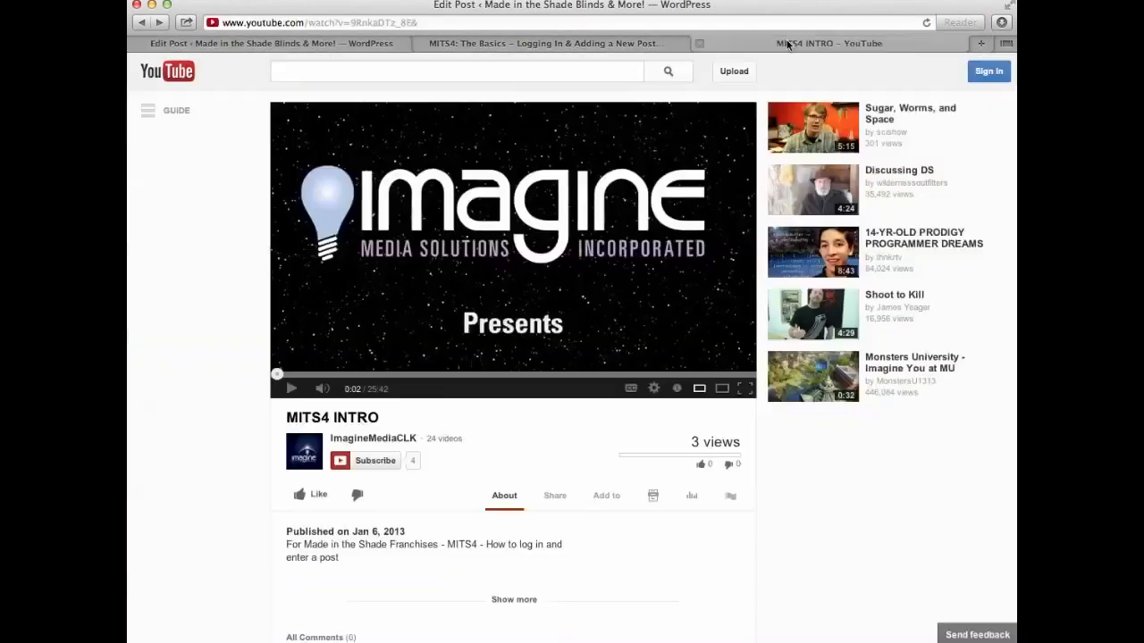
{"action": "left_click", "coordinate": [791, 43]}
{"action": "left_click", "coordinate": [429, 24]}
{"action": "left_click", "coordinate": [429, 24]}
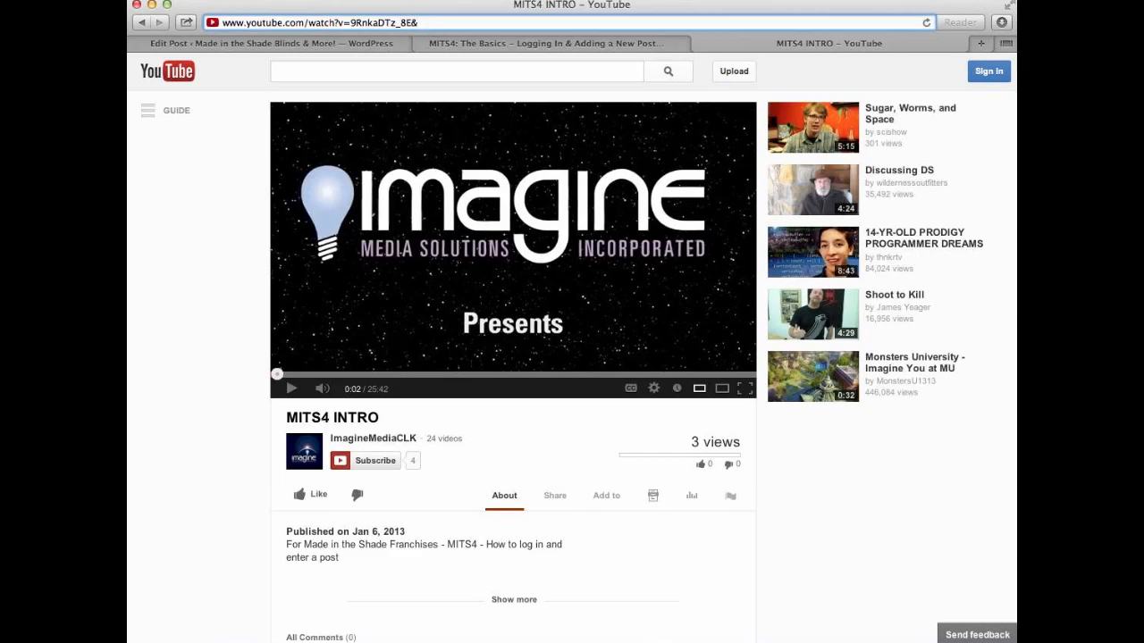
{"action": "key", "text": "BackSpace"}
{"action": "left_click_drag", "start_coordinate": [433, 24], "coordinate": [358, 25]}
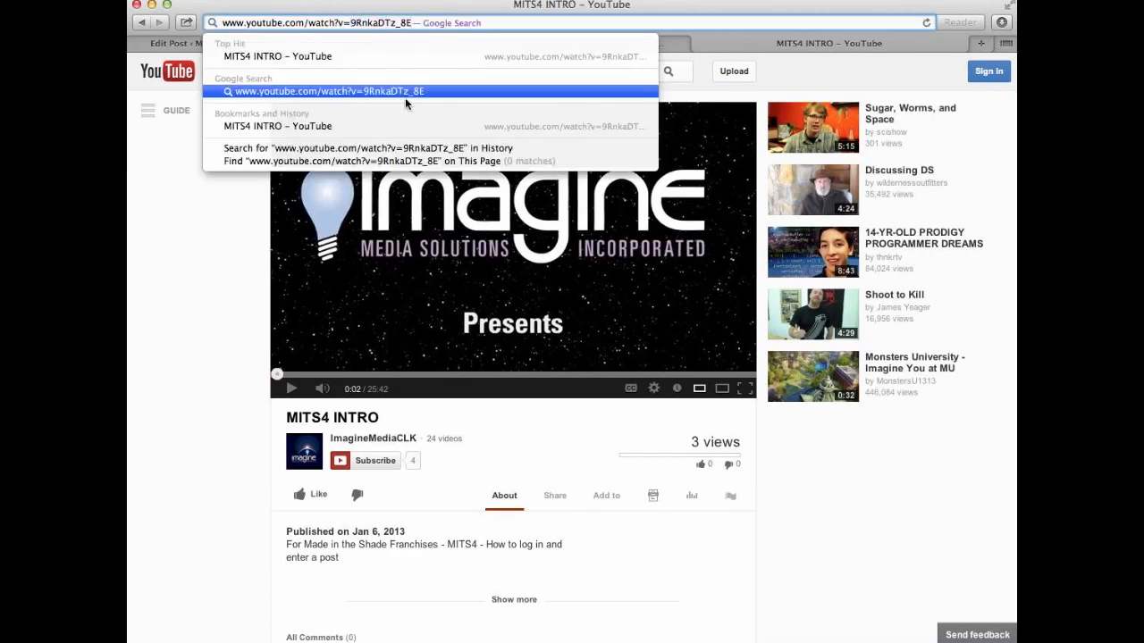
{"action": "left_click_drag", "start_coordinate": [350, 22], "coordinate": [417, 18]}
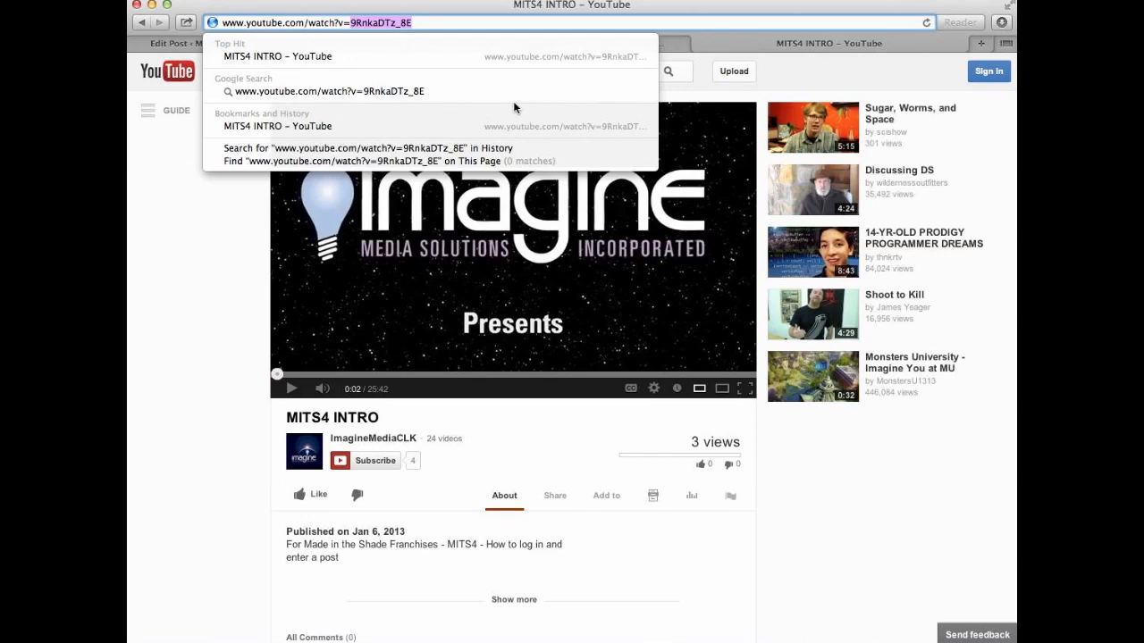
{"action": "left_click", "coordinate": [225, 268]}
- Back in the post editor, set the hour of the Jan 06, 2013 publish time to 11 and publish the post
{"action": "left_click", "coordinate": [212, 40]}
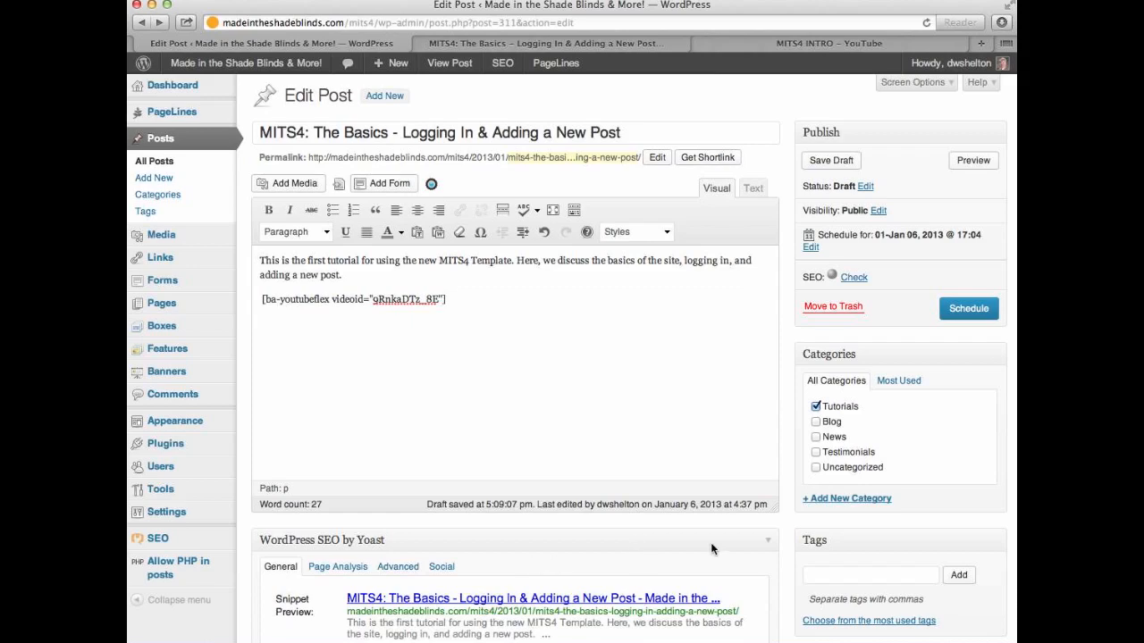
{"action": "scroll", "coordinate": [744, 560], "scroll_direction": "down", "scroll_amount": 1}
{"action": "scroll", "coordinate": [744, 560], "scroll_direction": "down", "scroll_amount": 10}
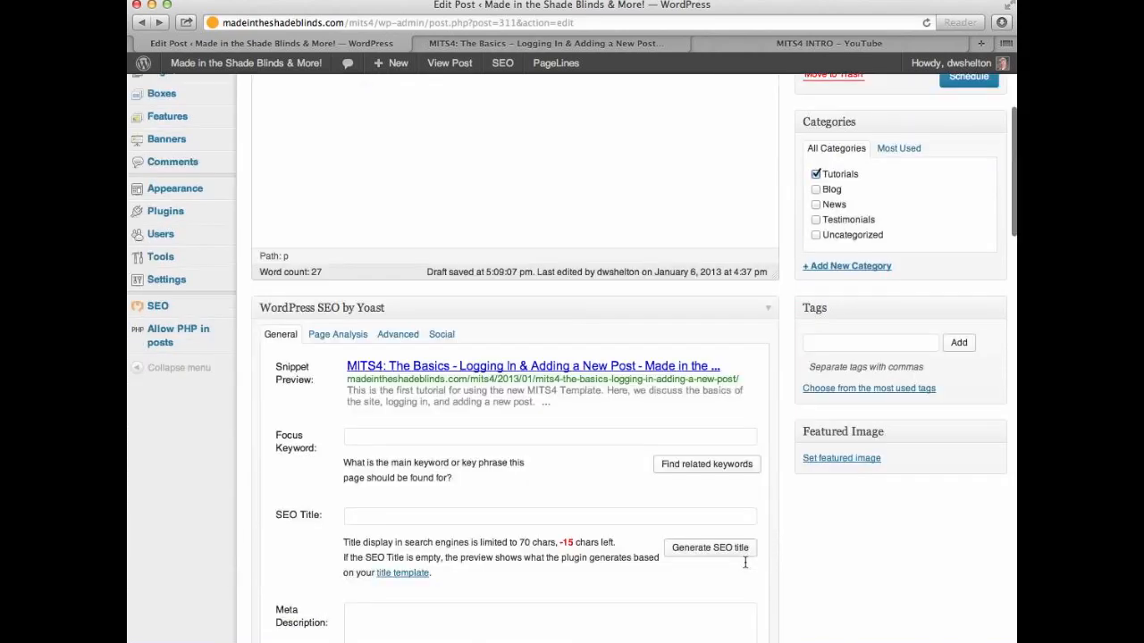
{"action": "scroll", "coordinate": [746, 568], "scroll_direction": "down", "scroll_amount": 11}
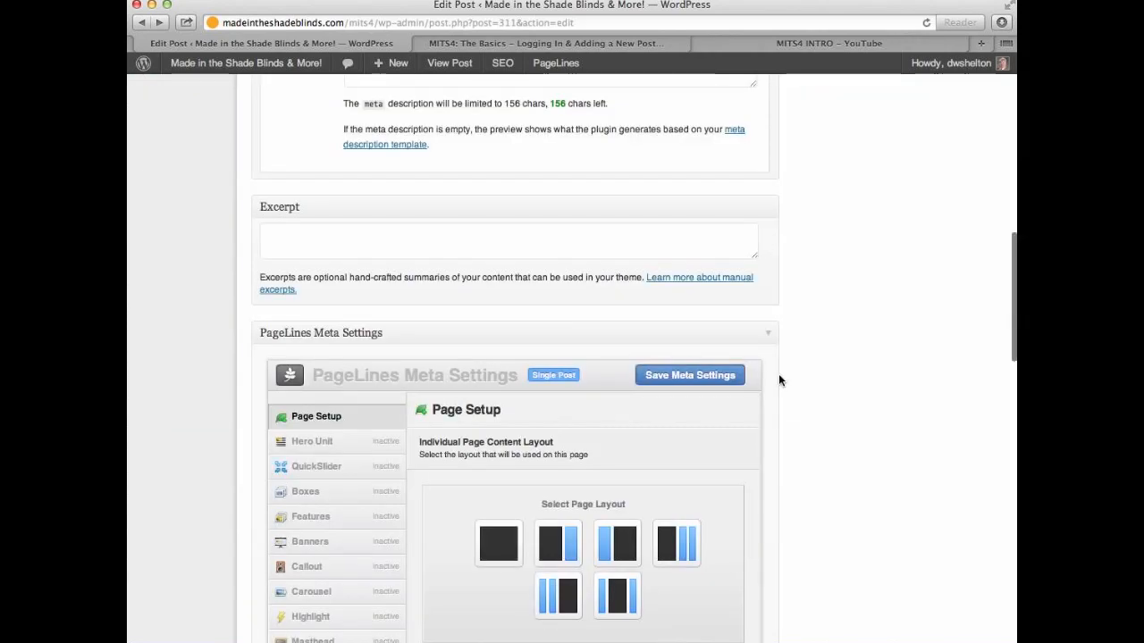
{"action": "scroll", "coordinate": [777, 380], "scroll_direction": "up", "scroll_amount": 20}
{"action": "scroll", "coordinate": [777, 380], "scroll_direction": "up", "scroll_amount": 3}
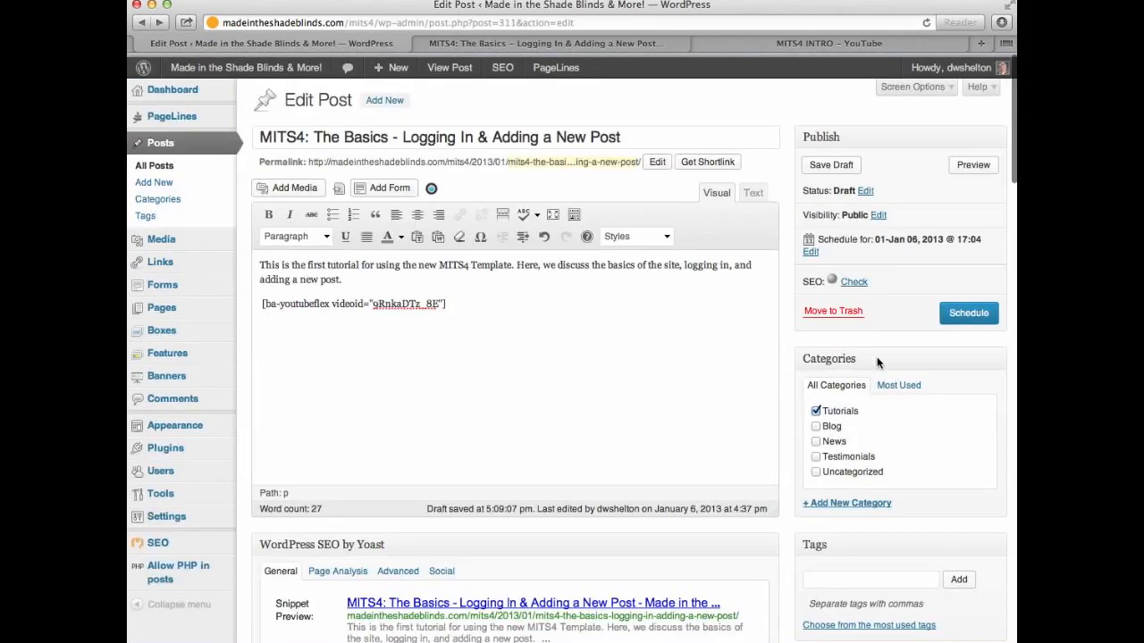
{"action": "left_click", "coordinate": [810, 249]}
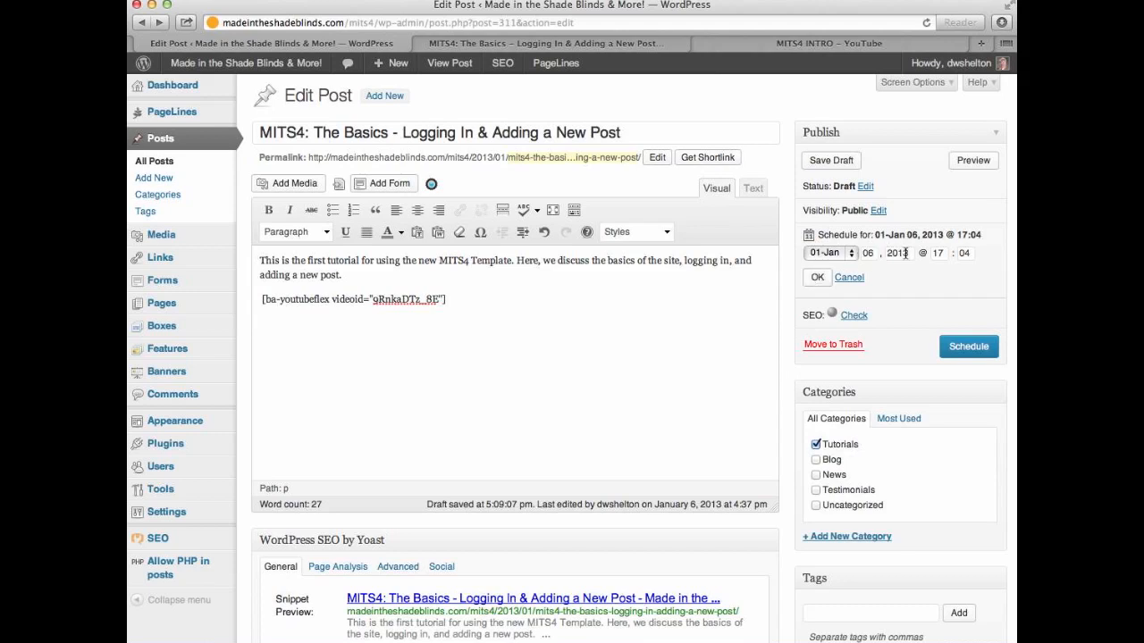
{"action": "left_click", "coordinate": [939, 253]}
{"action": "left_click", "coordinate": [947, 284]}
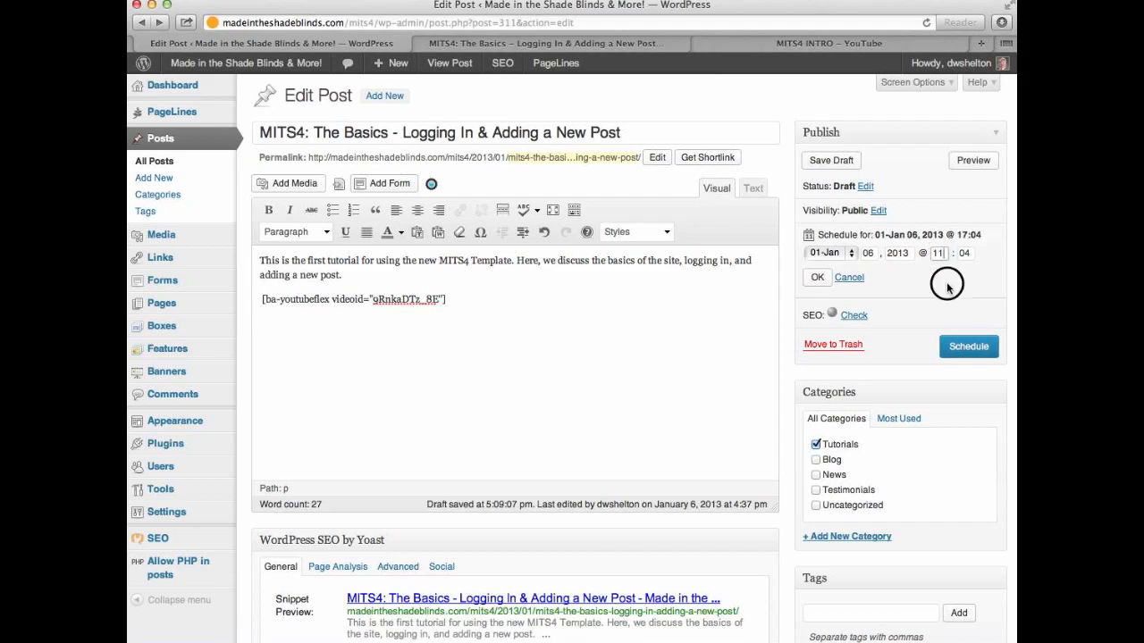
{"action": "left_click", "coordinate": [967, 350]}
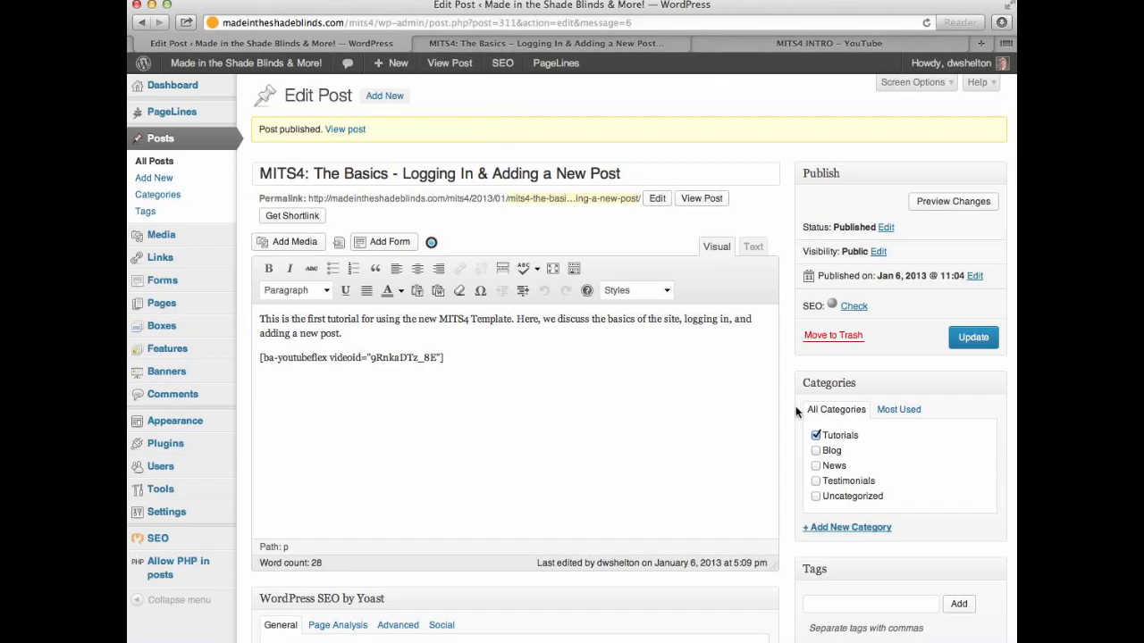
- Set the purple Made in the Shade logo "PageLines- Apple-Touch.jpg" from the media library as the featured image and update the post
{"action": "scroll", "coordinate": [785, 537], "scroll_direction": "down", "scroll_amount": 10}
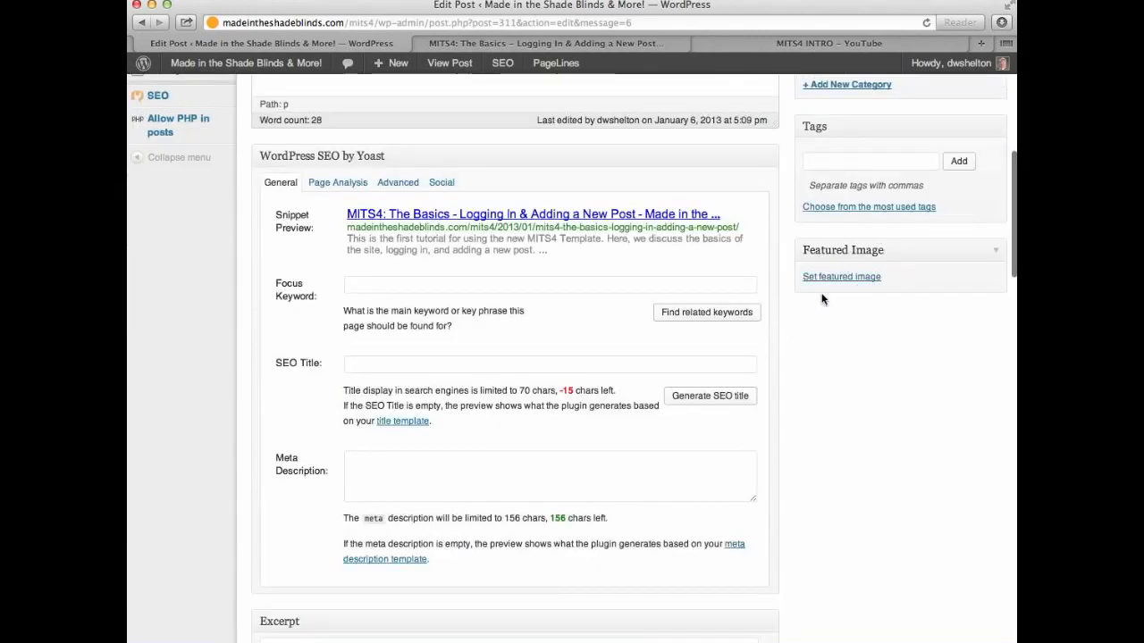
{"action": "left_click", "coordinate": [822, 277]}
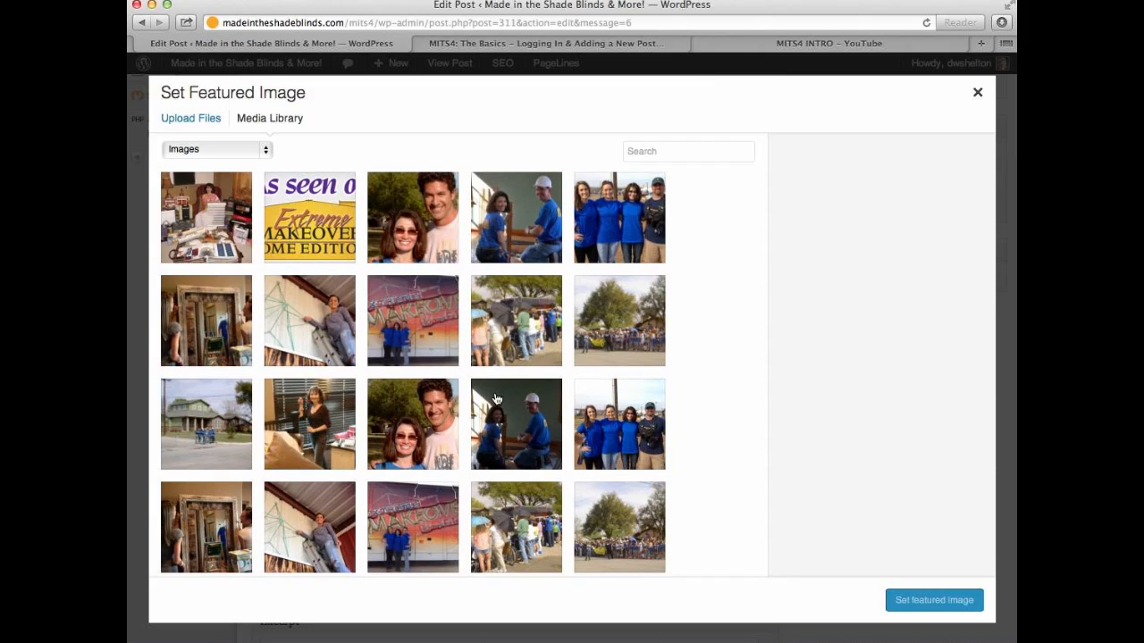
{"action": "scroll", "coordinate": [497, 400], "scroll_direction": "down", "scroll_amount": 8}
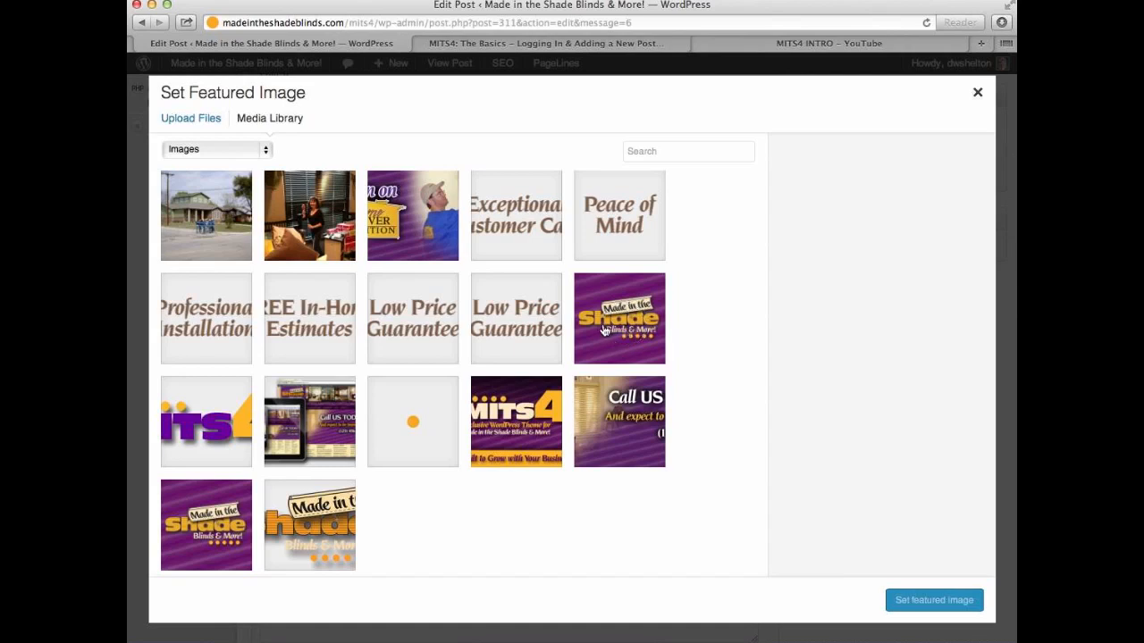
{"action": "left_click", "coordinate": [647, 358]}
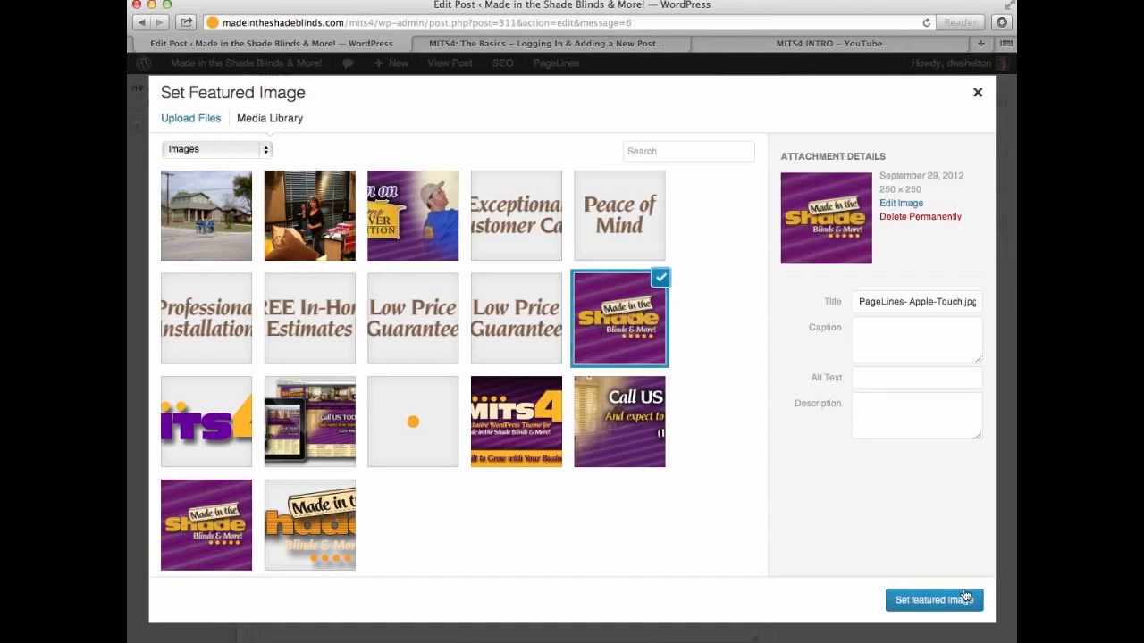
{"action": "left_click", "coordinate": [912, 604]}
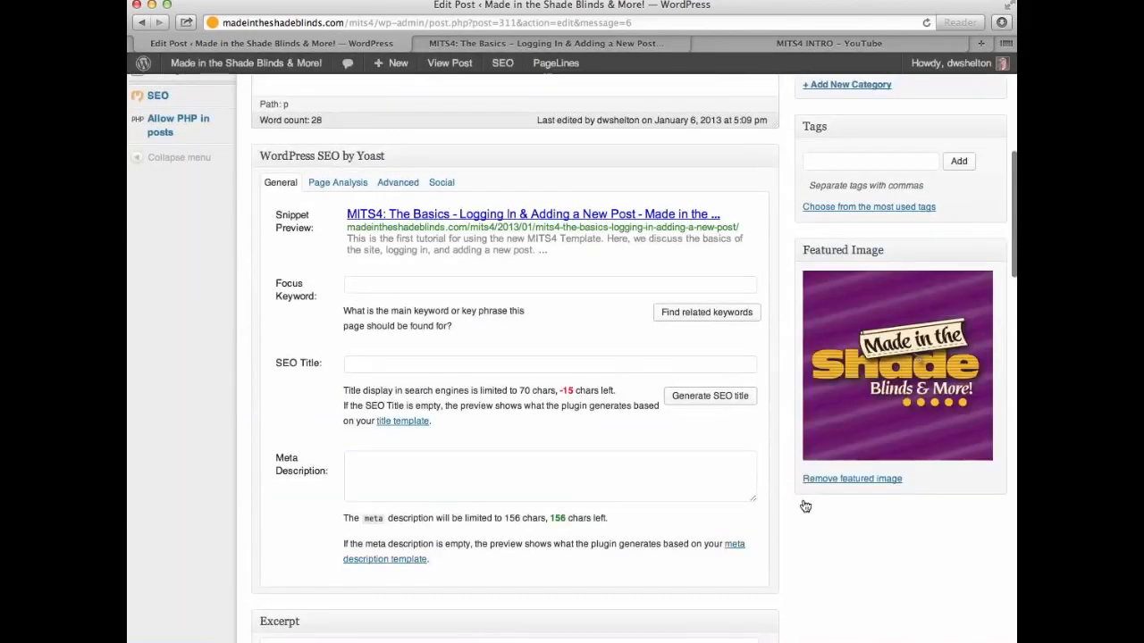
{"action": "scroll", "coordinate": [935, 189], "scroll_direction": "up", "scroll_amount": 10}
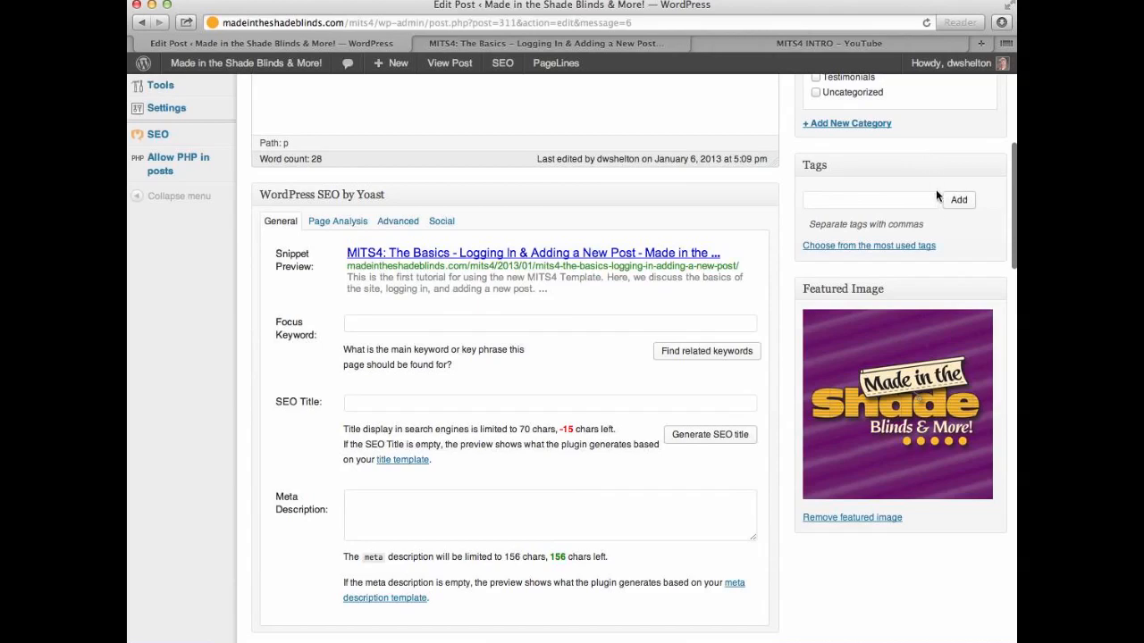
{"action": "left_click", "coordinate": [967, 345]}
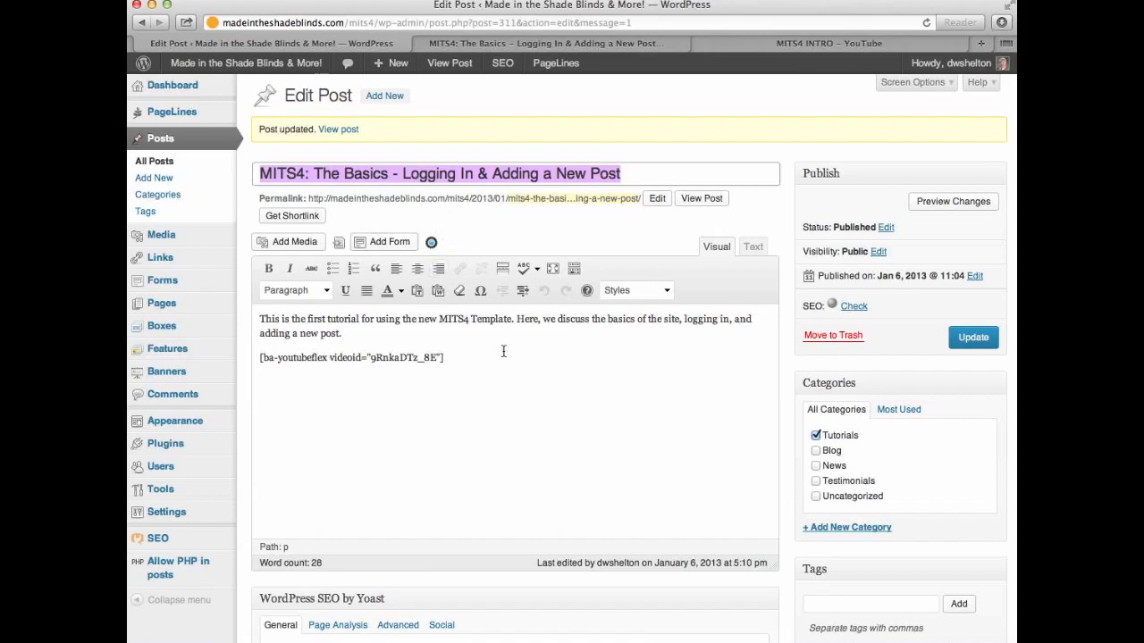
{"action": "scroll", "coordinate": [445, 242], "scroll_direction": "left", "scroll_amount": 1}
{"action": "left_click", "coordinate": [445, 242]}
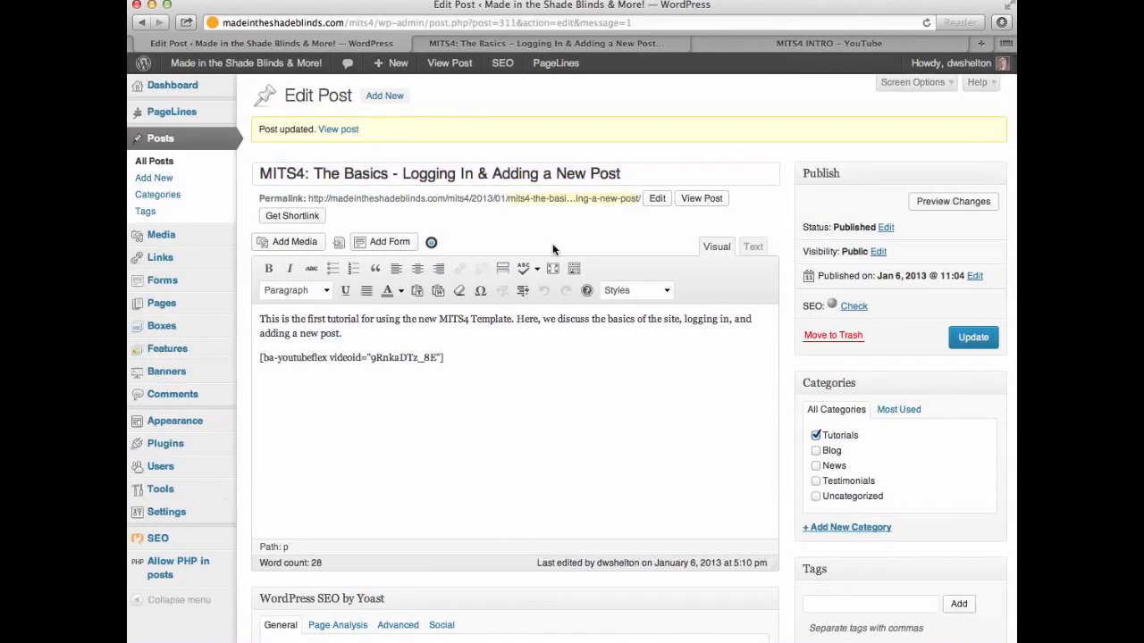